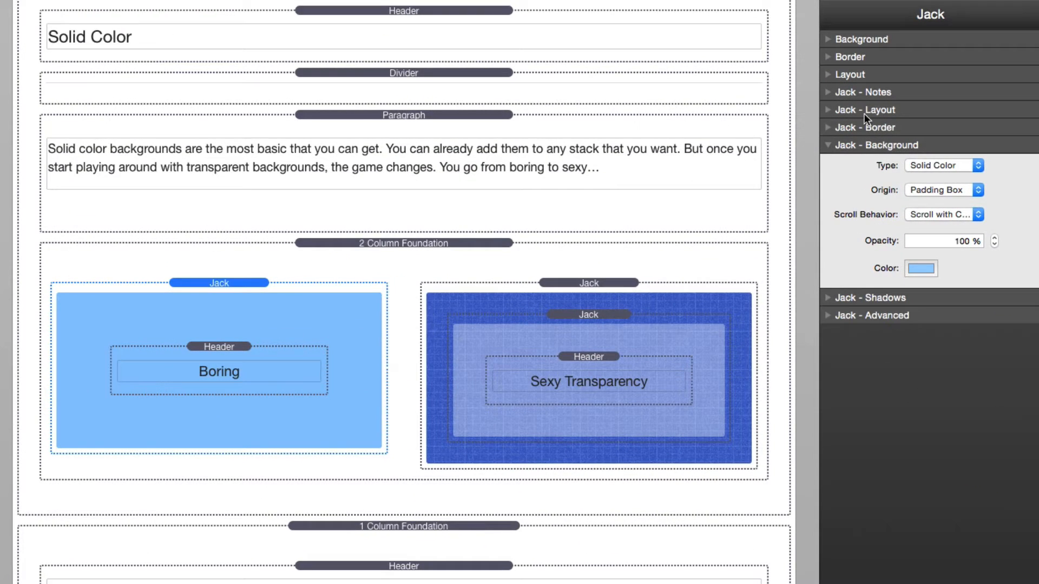
Review the background type choices of the Boring stack and select the inner stack of the Sexy Transparency example
left_click(947, 165)
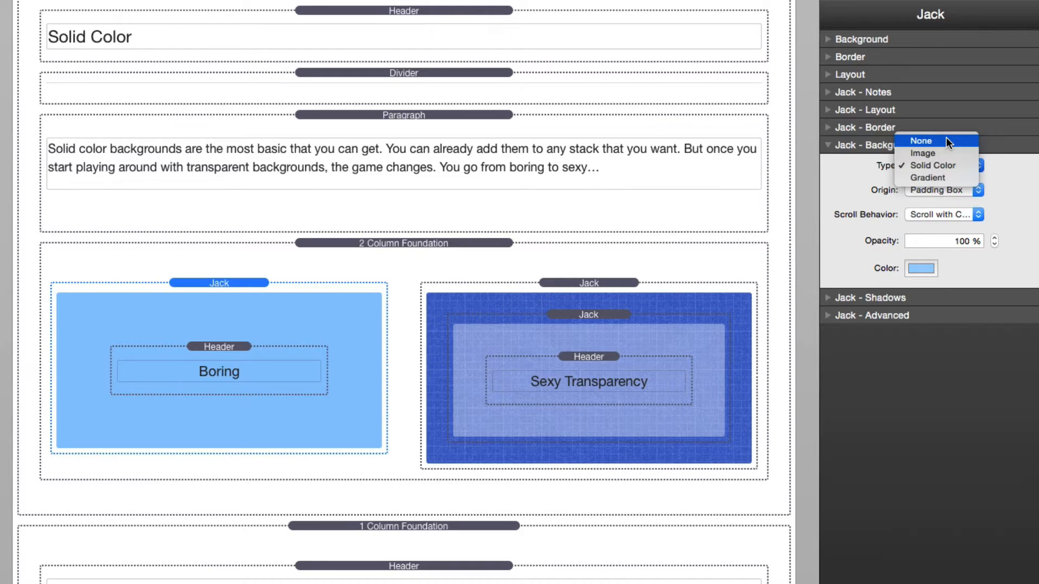
left_click(943, 167)
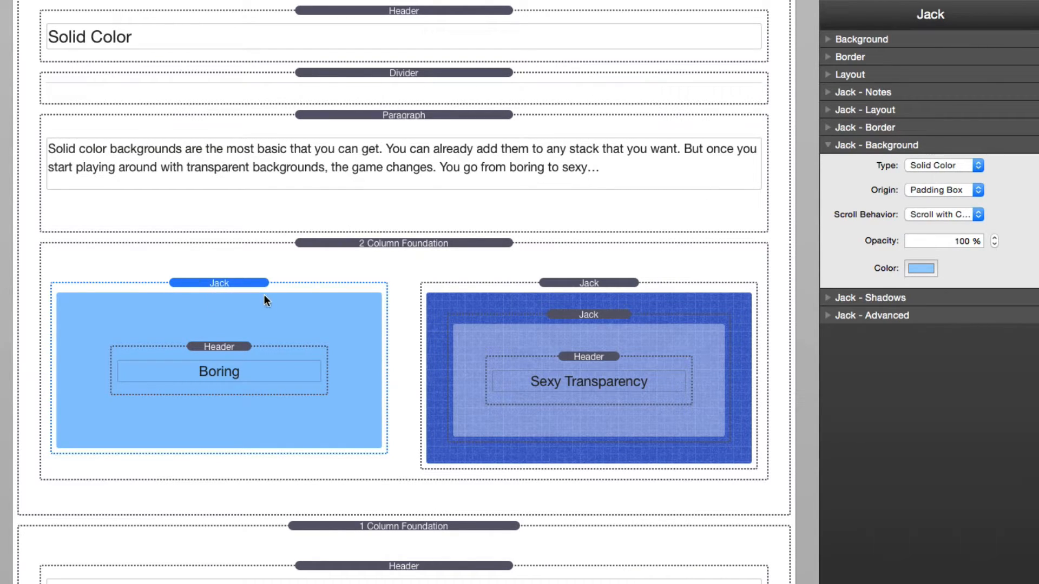
left_click(584, 315)
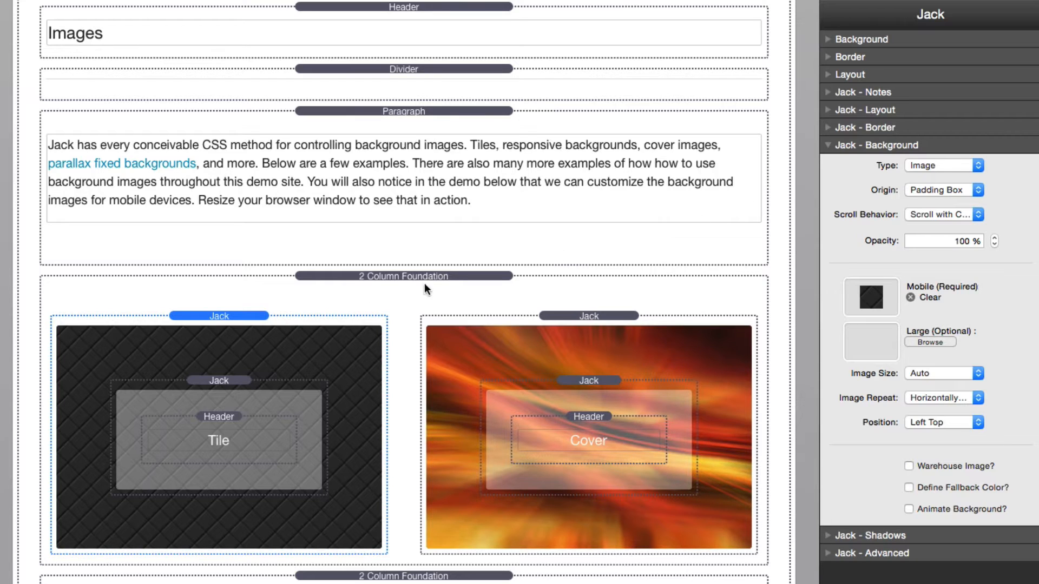
Examine the image examples and the Tile stack's mobile, large and warehouse background image settings
scroll(424, 399, "down", 10)
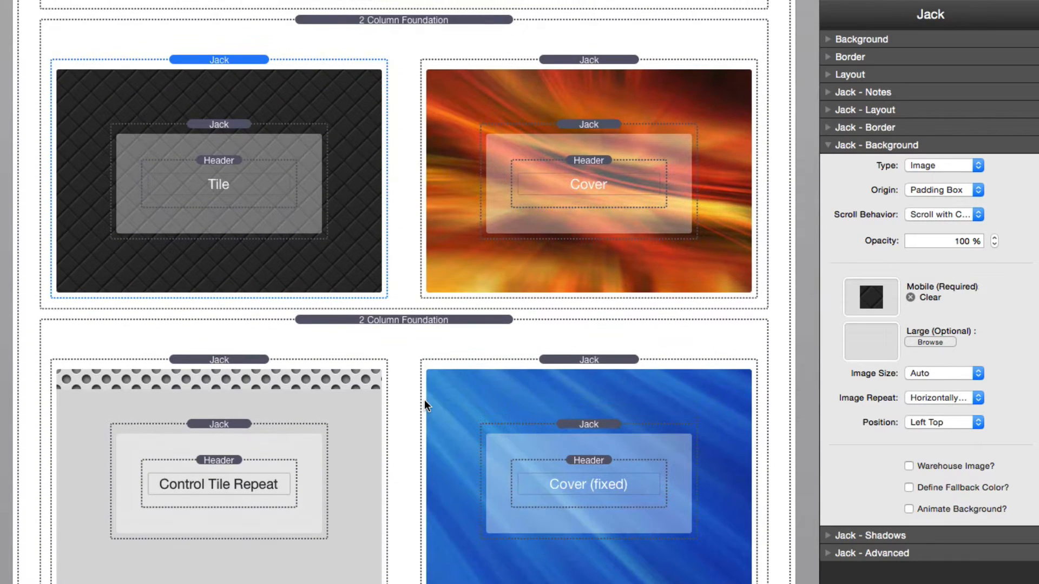
scroll(425, 401, "up", 1)
scroll(424, 400, "up", 1)
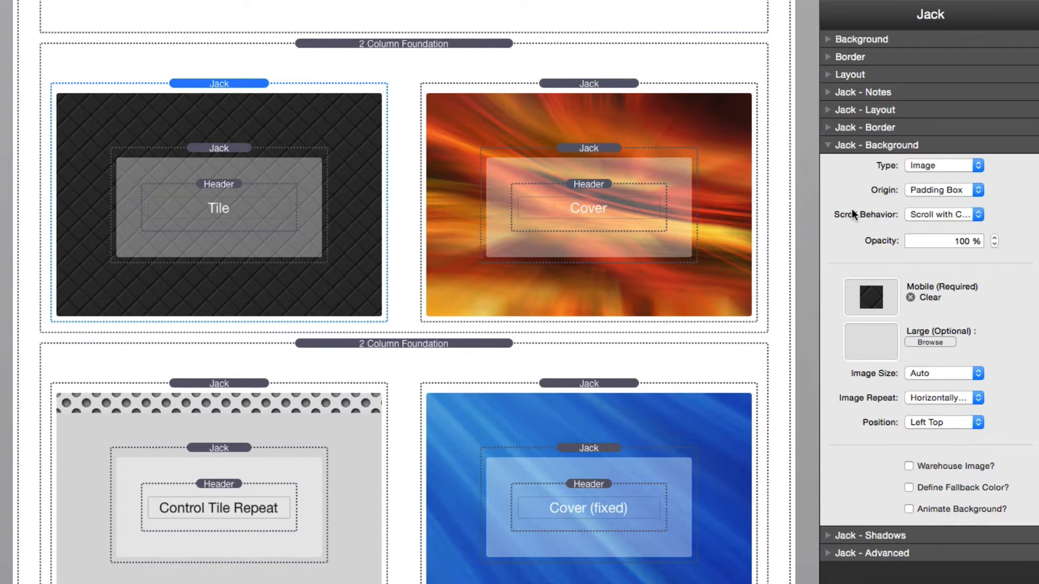
mouse_move(877, 303)
mouse_move(982, 290)
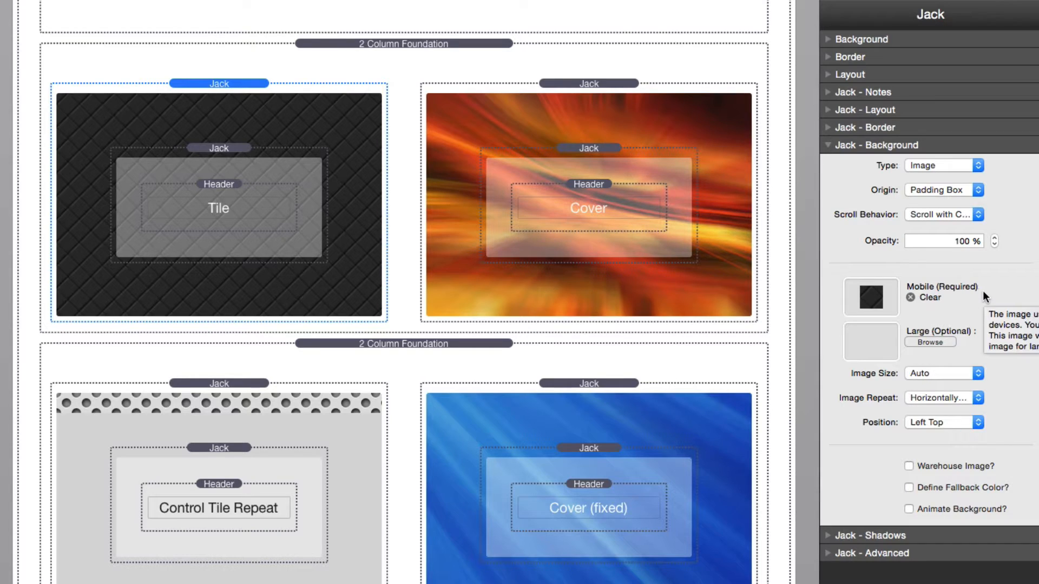
mouse_move(982, 336)
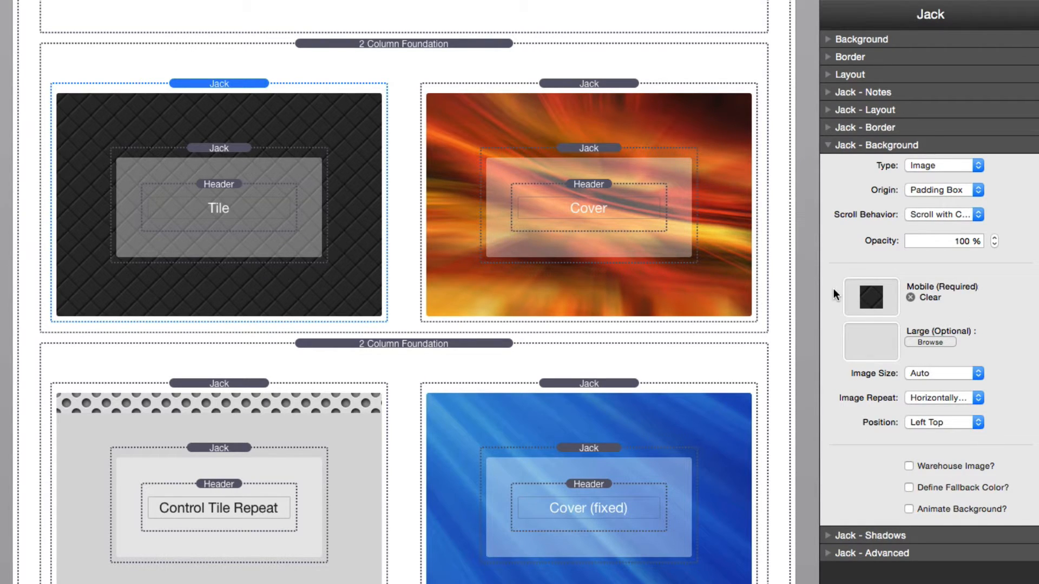
mouse_move(834, 294)
mouse_move(833, 361)
mouse_move(933, 465)
Check the available image size and image repeat choices for the Tile stack's background
left_click(947, 372)
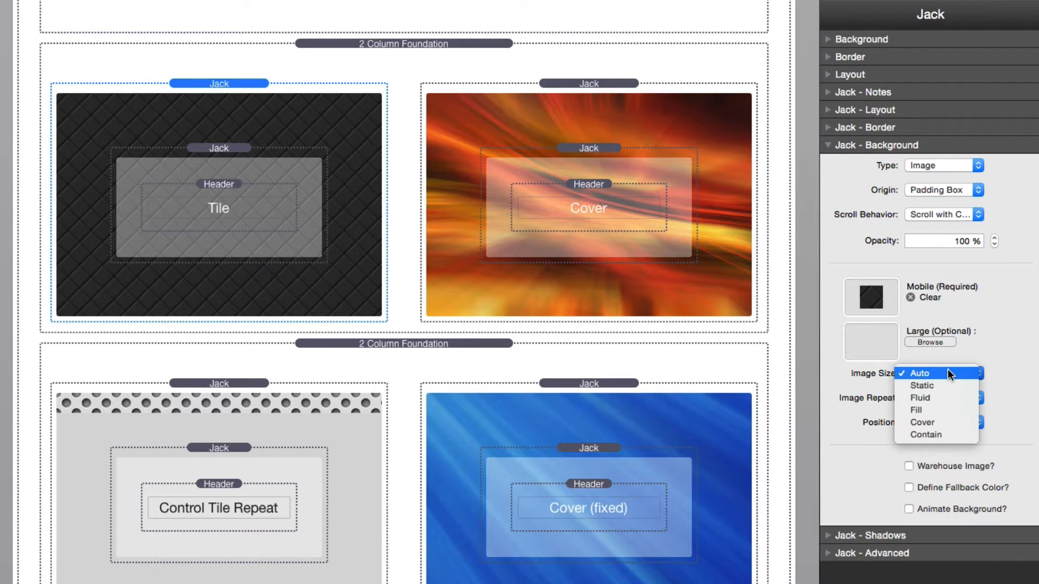
left_click(947, 372)
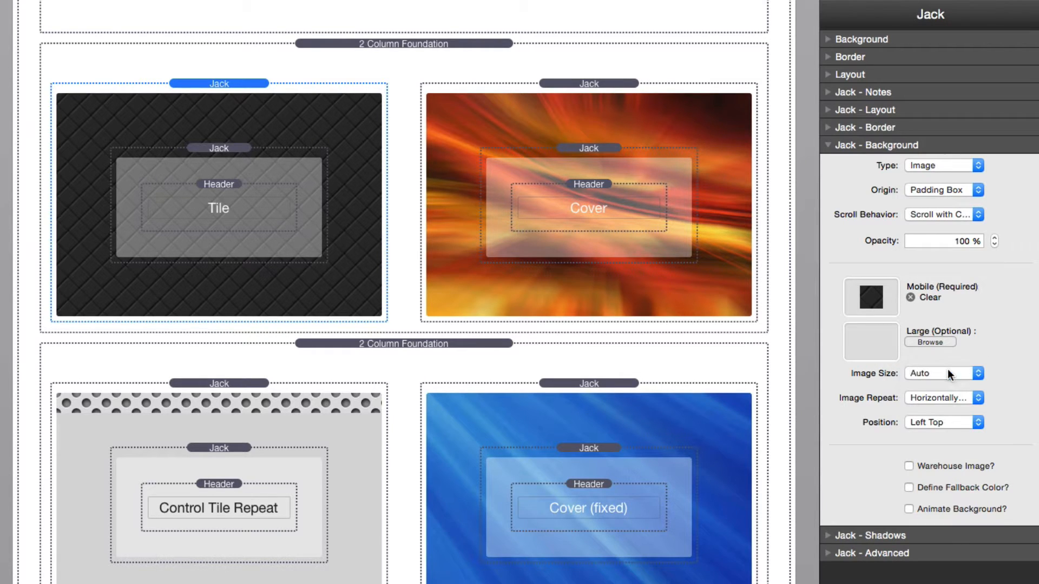
left_click(943, 399)
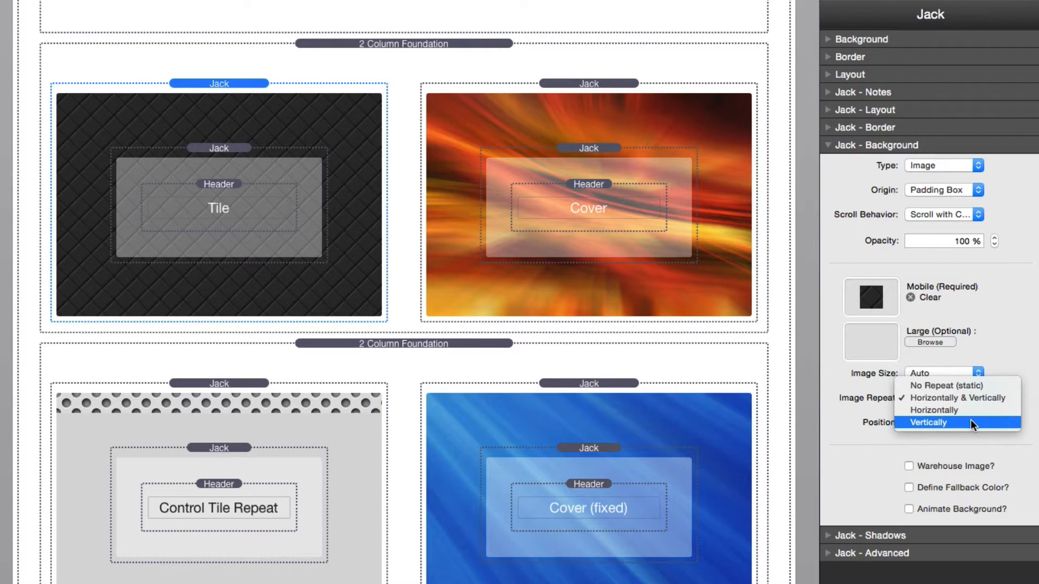
left_click(855, 397)
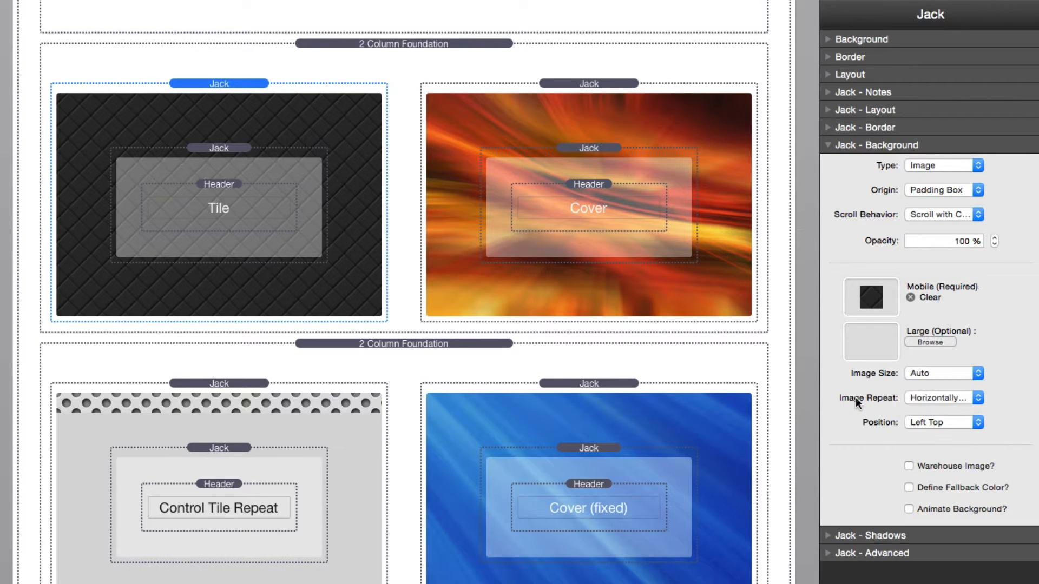
Try the Left Center, Right Top and Right Center background positions on the Tile stack, and restore Left Top
left_click(933, 422)
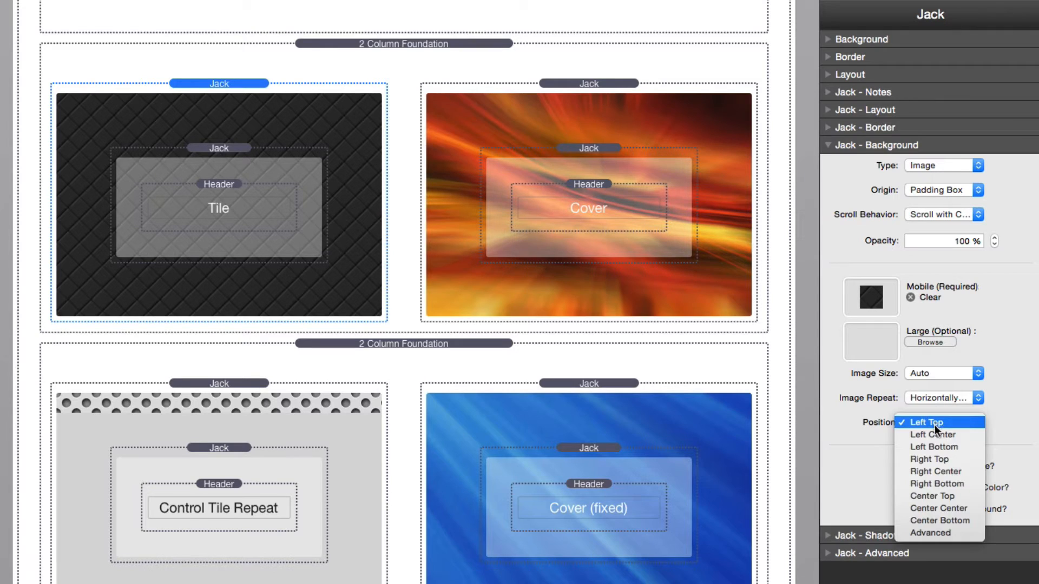
left_click(937, 432)
left_click(936, 420)
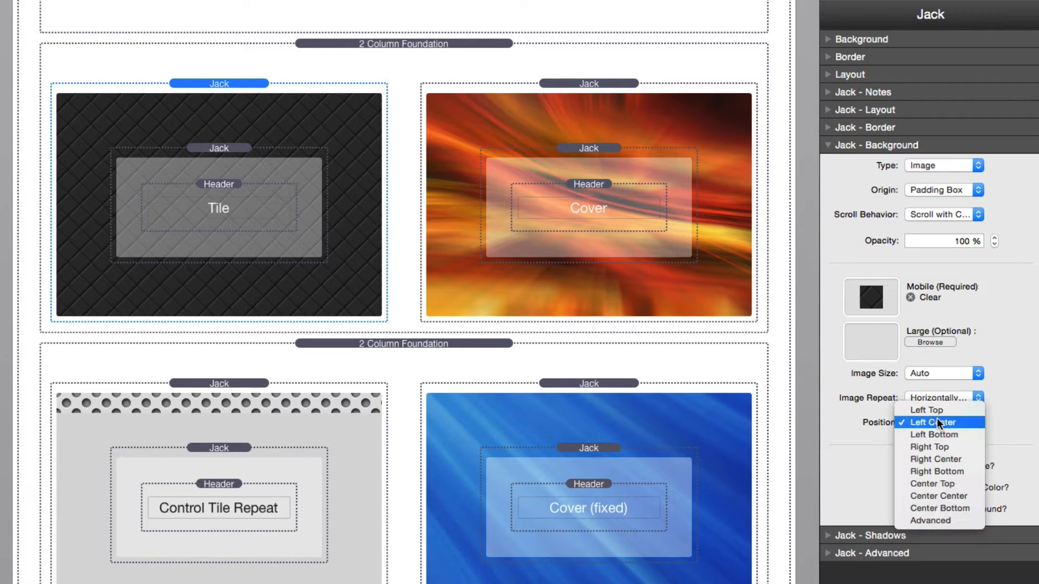
left_click(936, 440)
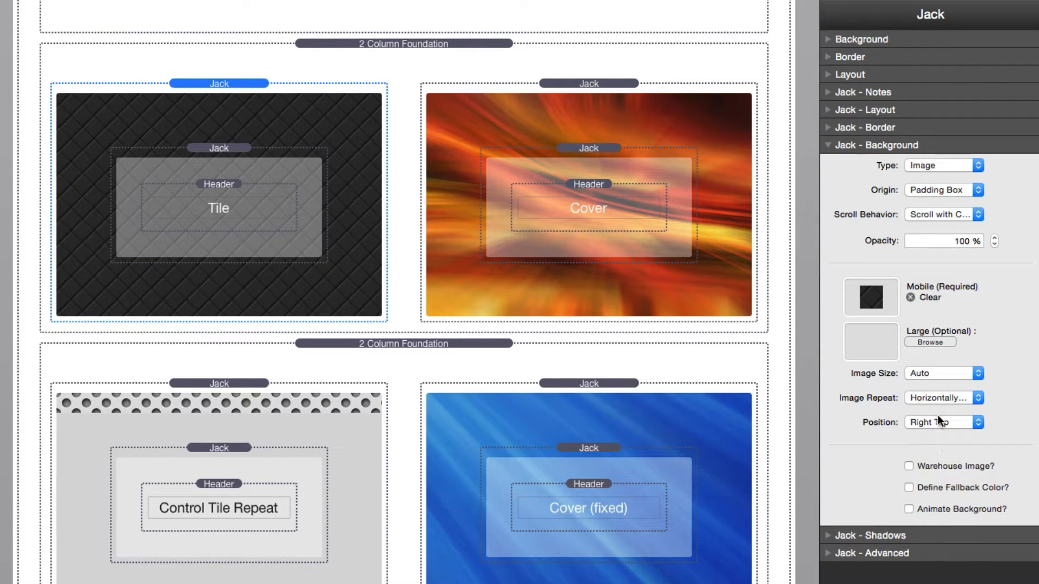
left_click(937, 416)
left_click(940, 427)
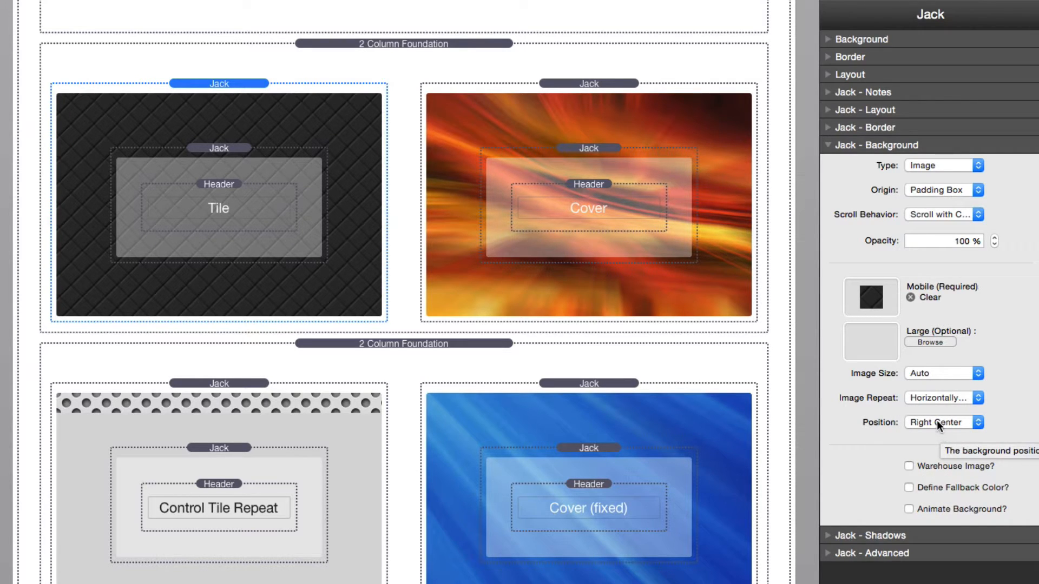
left_click(936, 422)
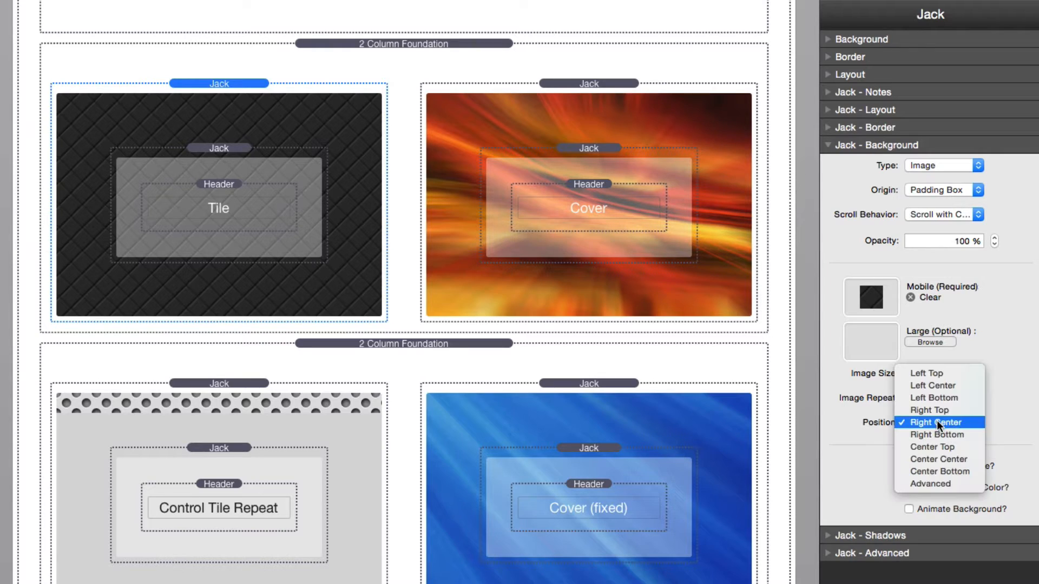
left_click(931, 378)
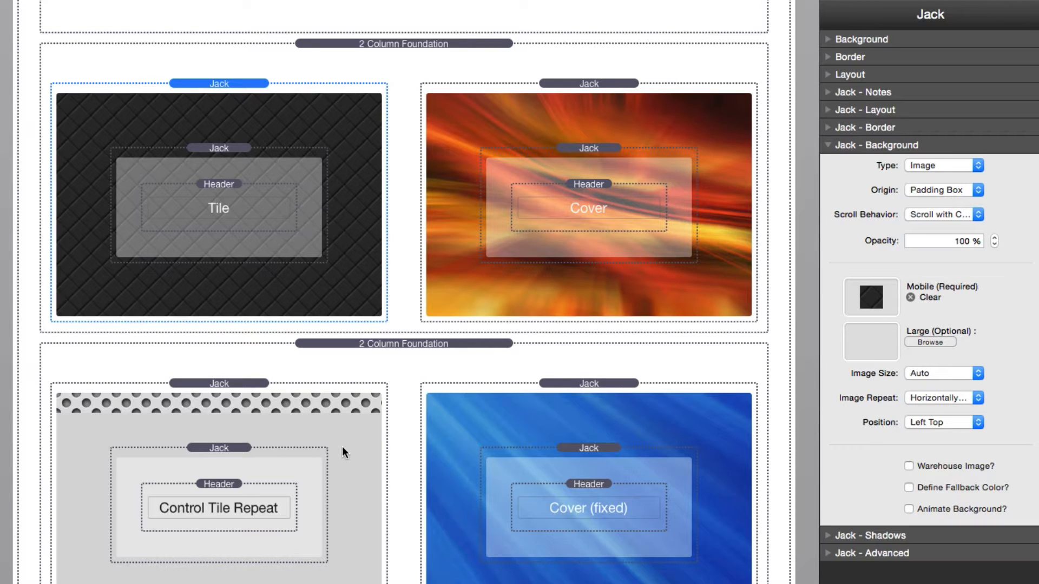
Set the Control Tile Repeat stack's background image to repeat Vertically and position it at Right Top
left_click(224, 382)
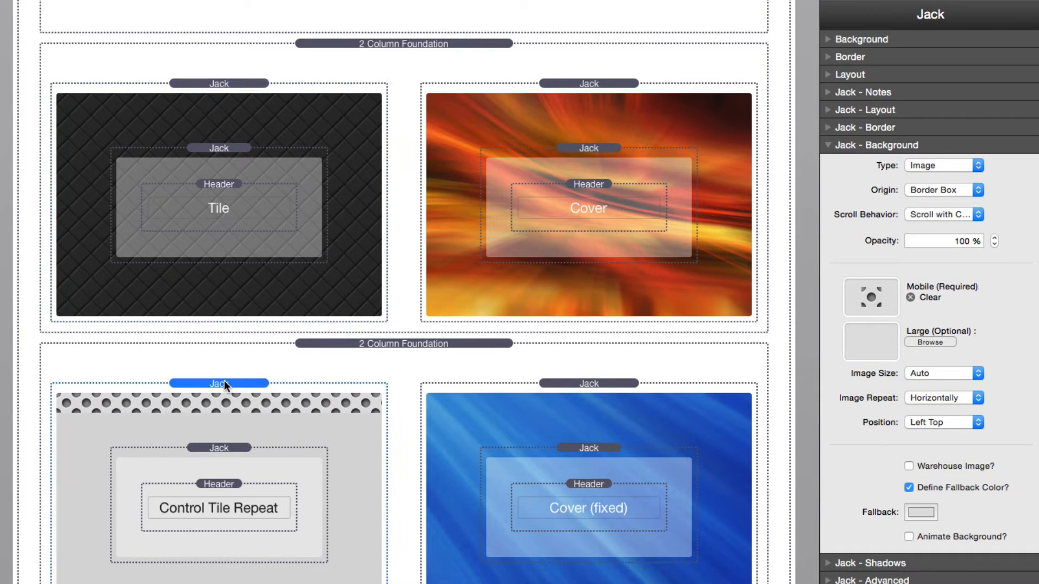
left_click(929, 395)
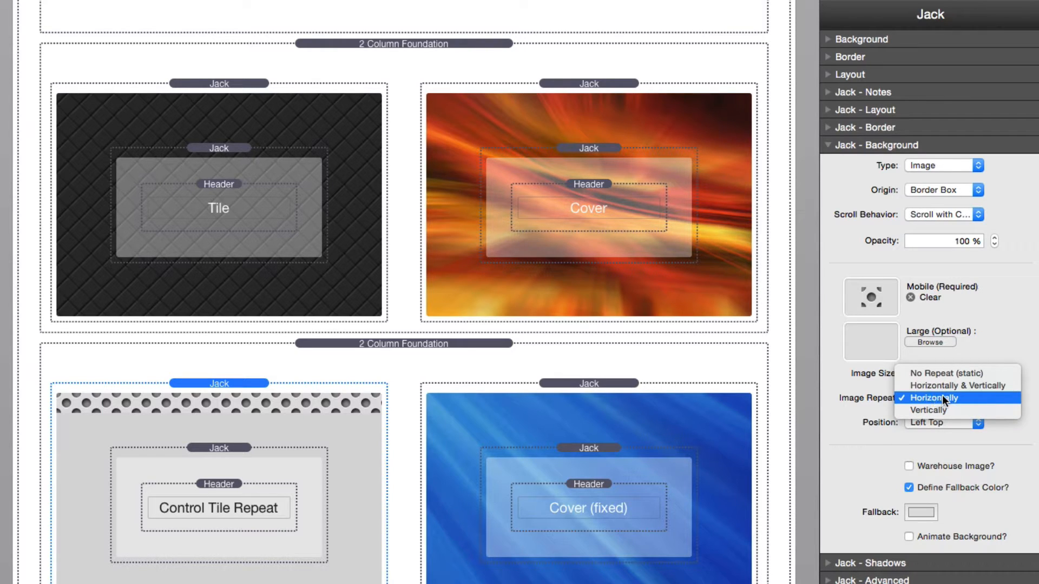
left_click(942, 395)
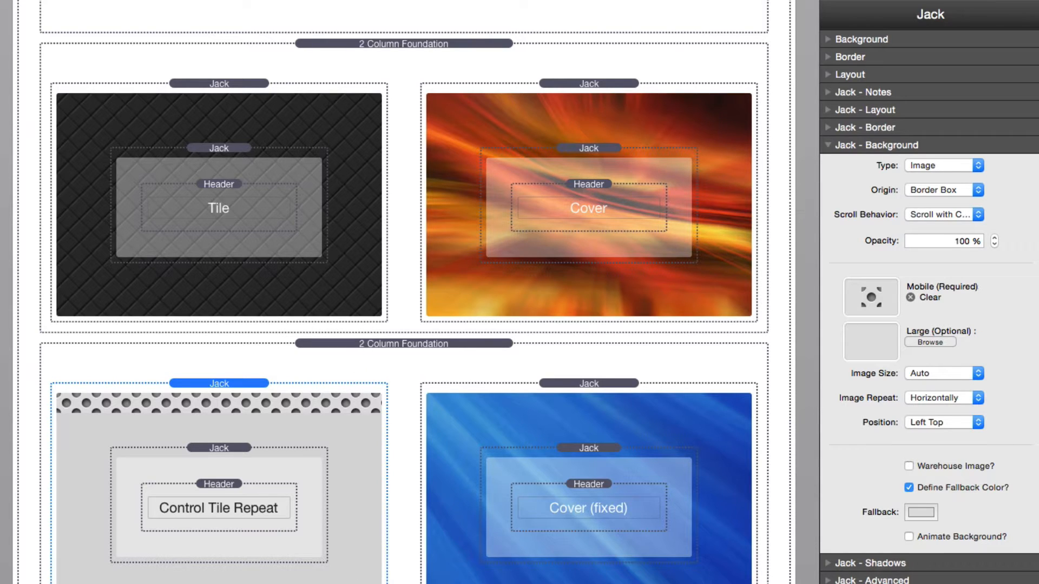
left_click(926, 398)
left_click(927, 406)
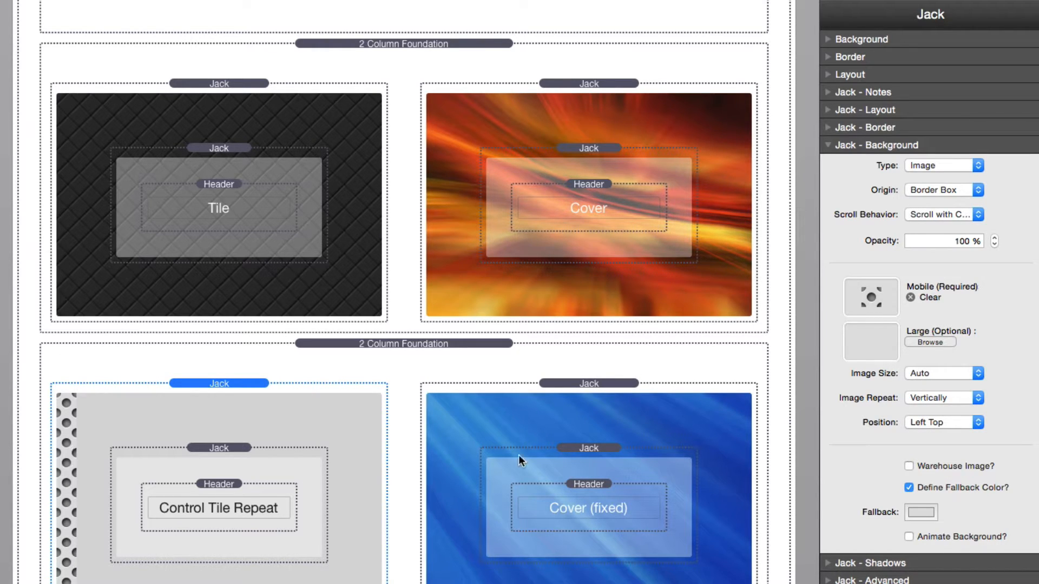
left_click(954, 421)
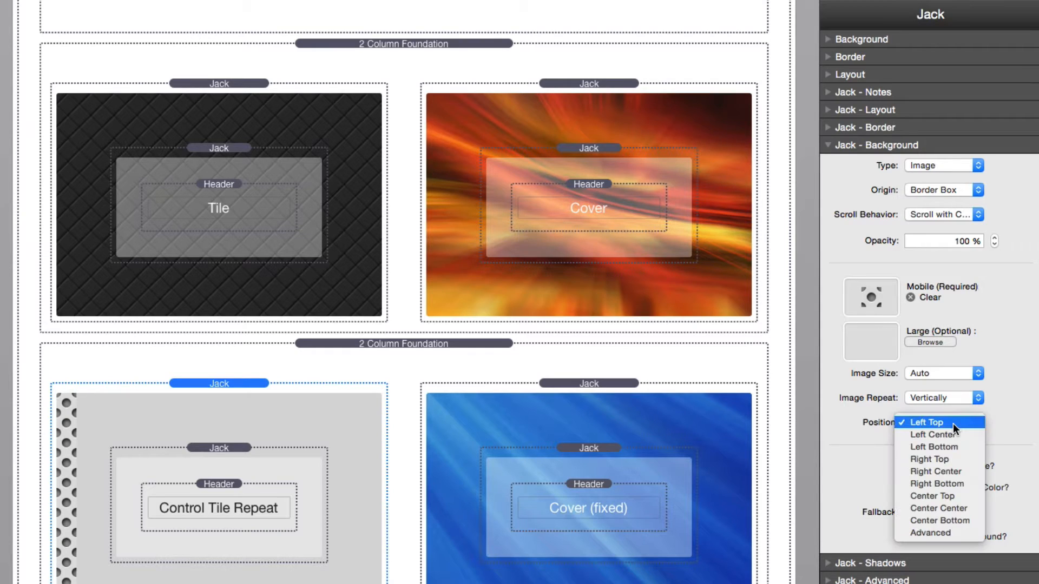
left_click(945, 463)
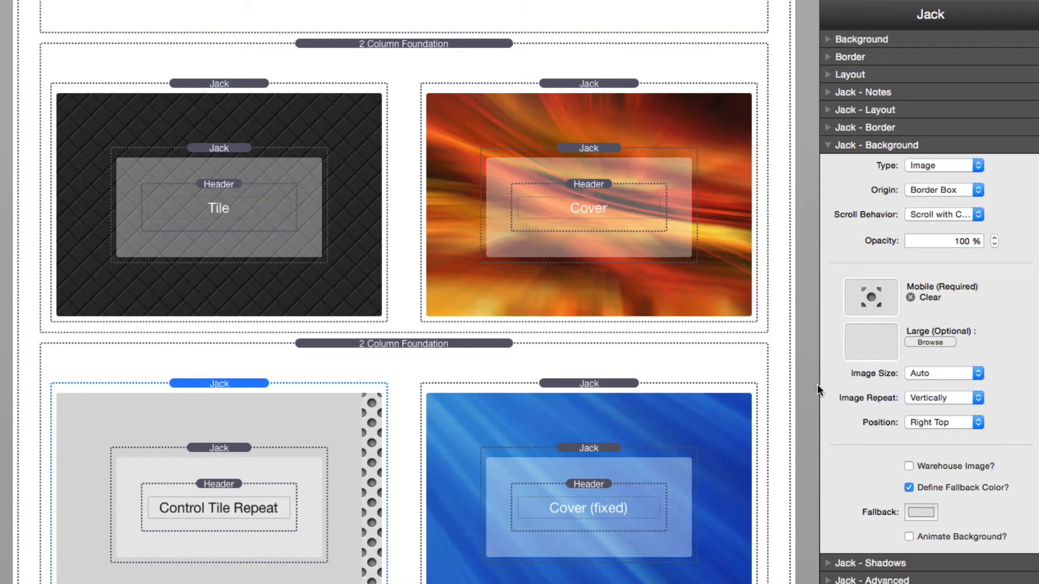
mouse_move(858, 399)
For the Cover stack, keep the image size at Cover and set the image repeat to No Repeat (static)
left_click(587, 84)
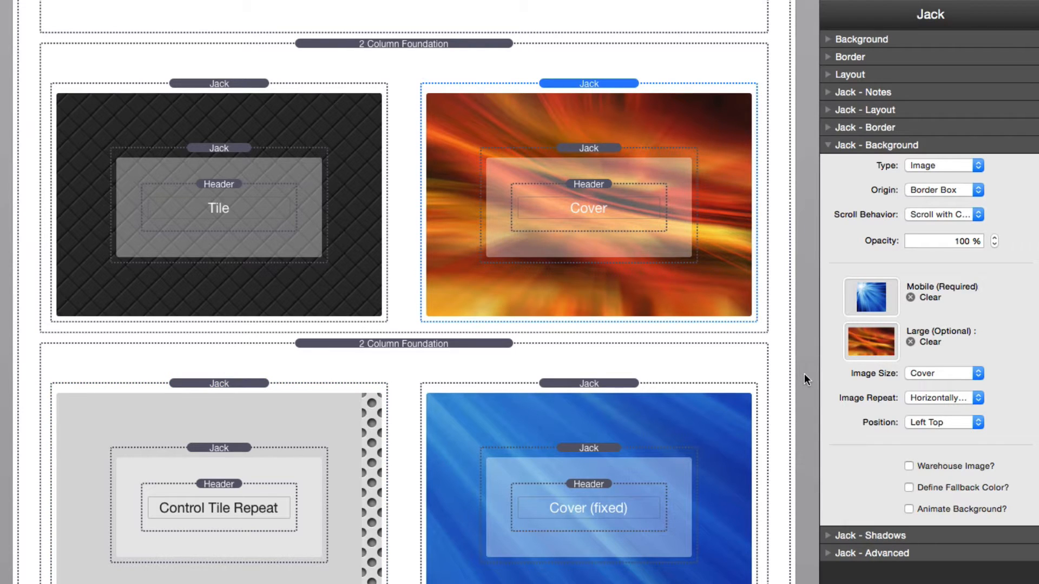
left_click(943, 372)
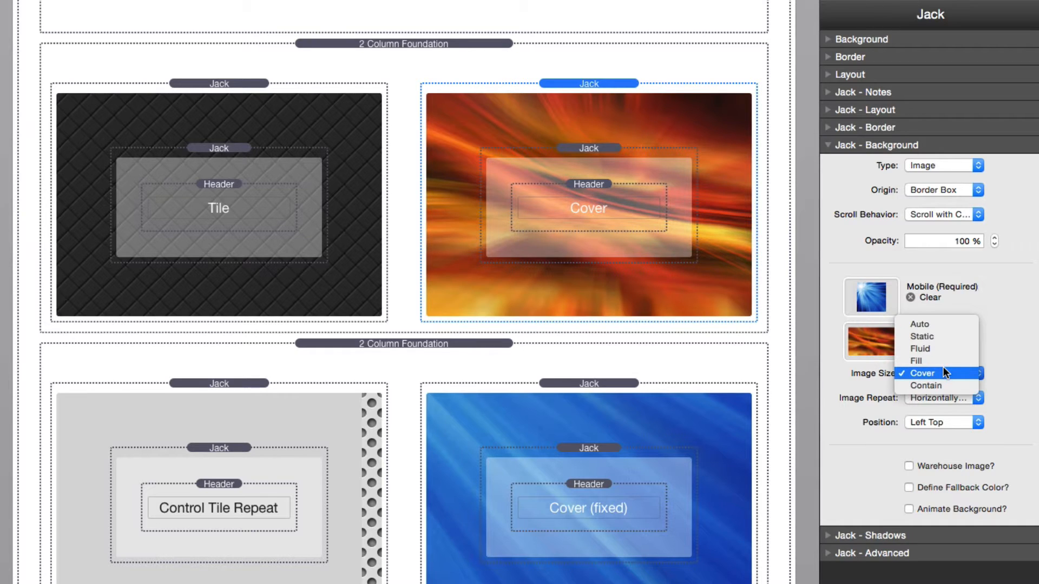
left_click(943, 368)
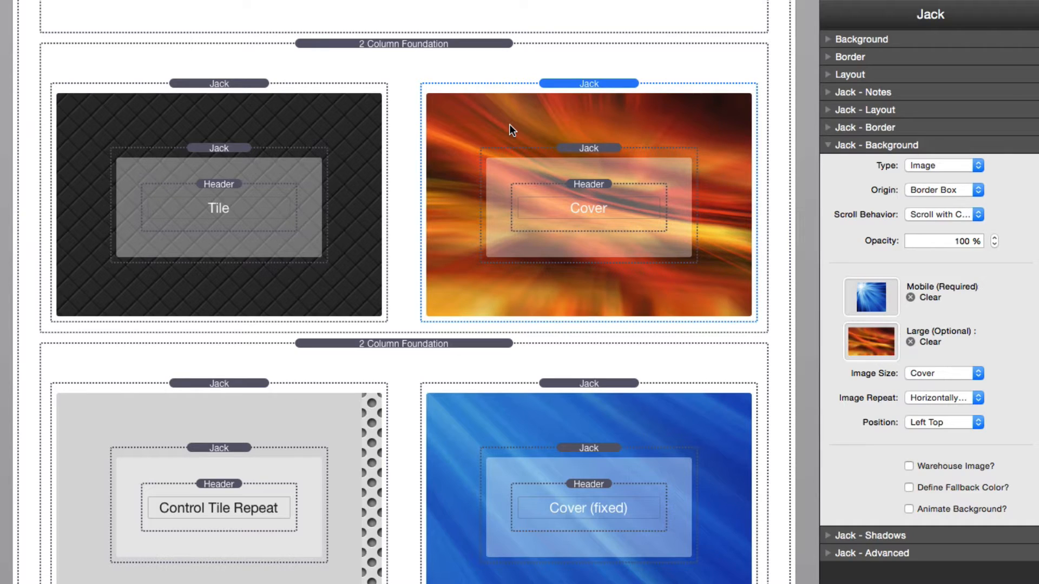
left_click(929, 397)
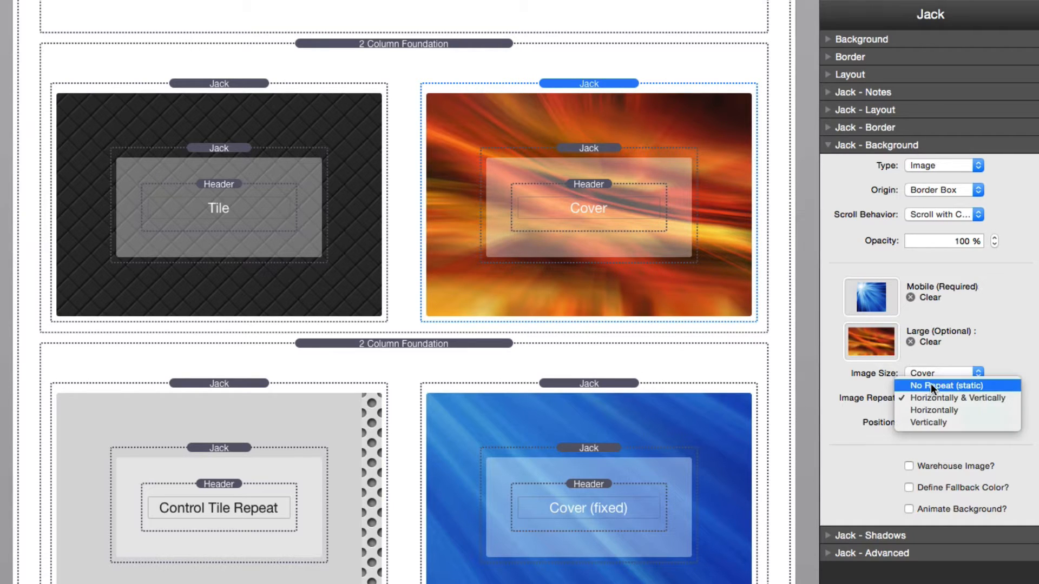
left_click(930, 386)
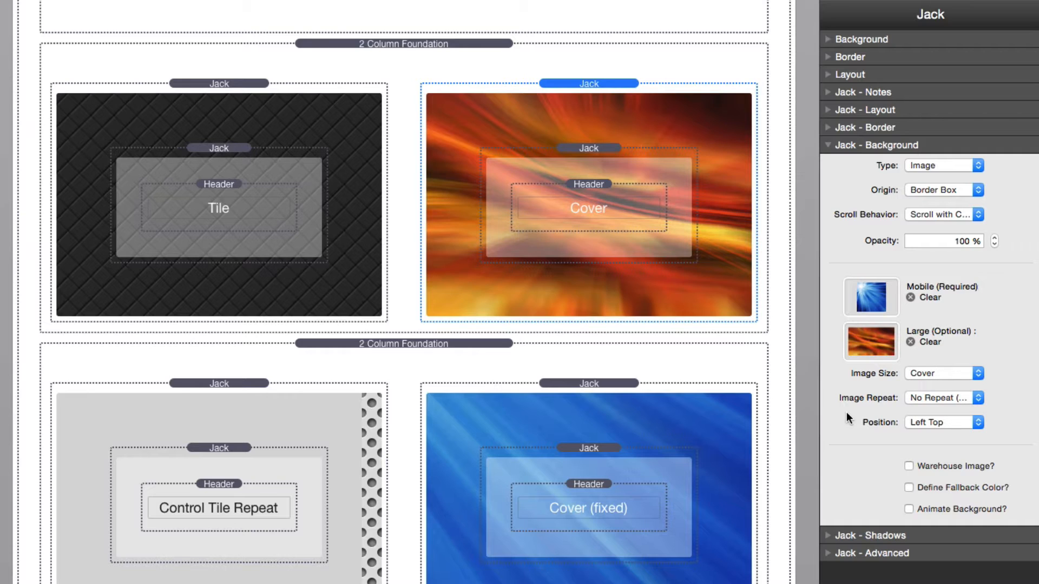
Check the Cover (fixed) stack's scroll behavior choices and examine how its Fixed Position background moves with the page
left_click(590, 390)
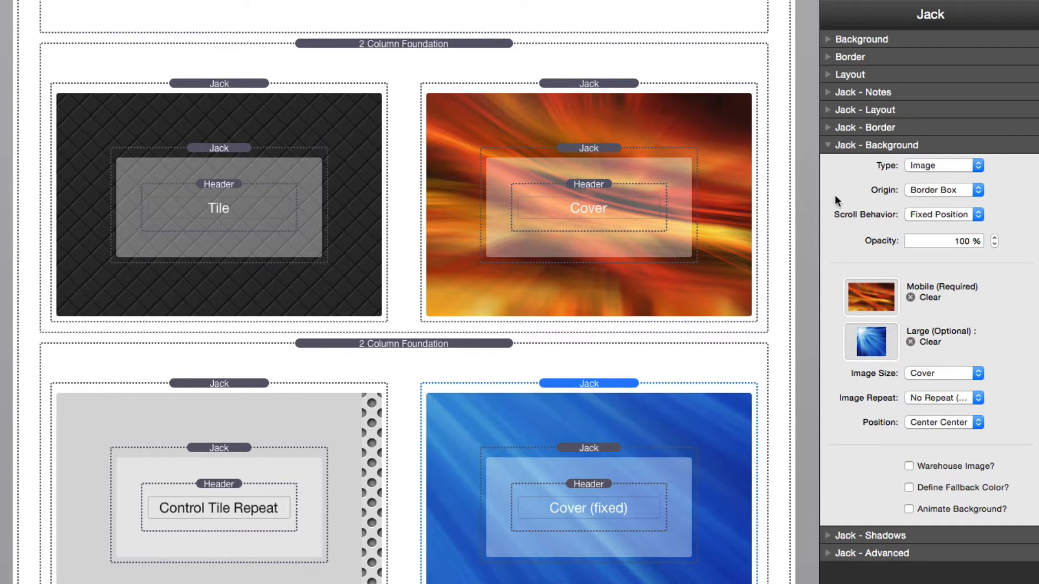
left_click(957, 216)
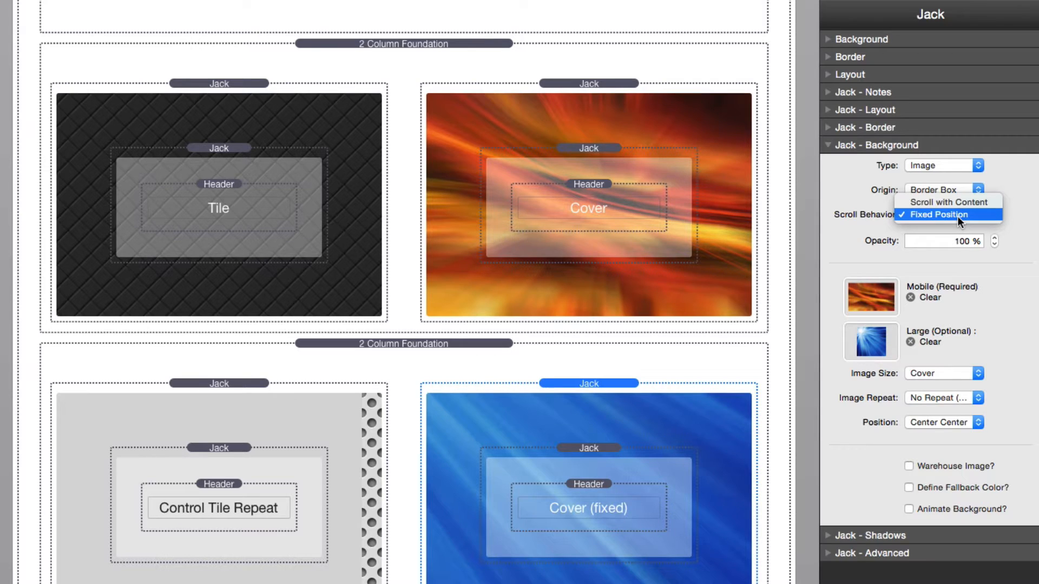
left_click(956, 216)
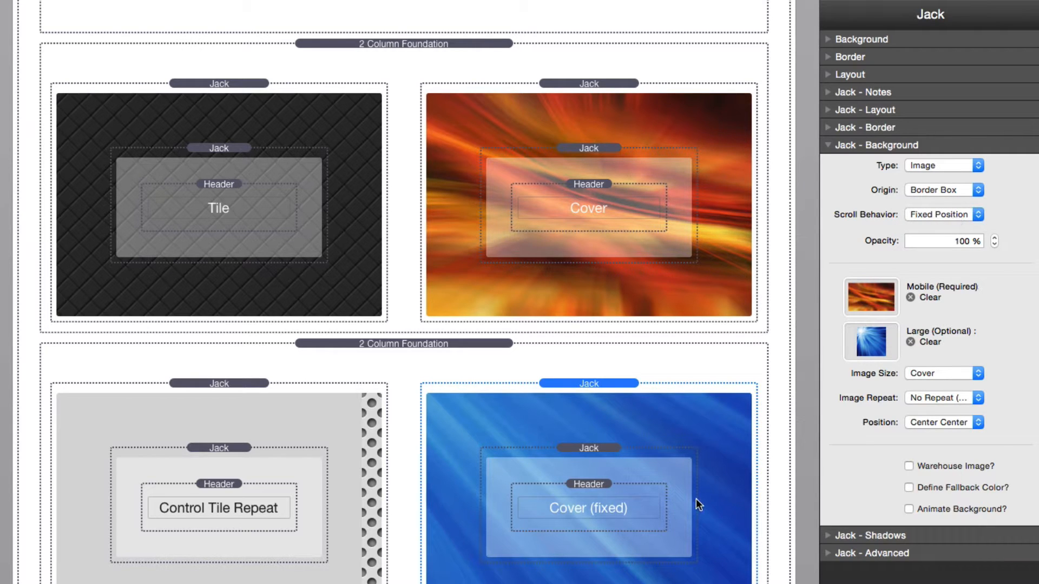
scroll(695, 498, "down", 5)
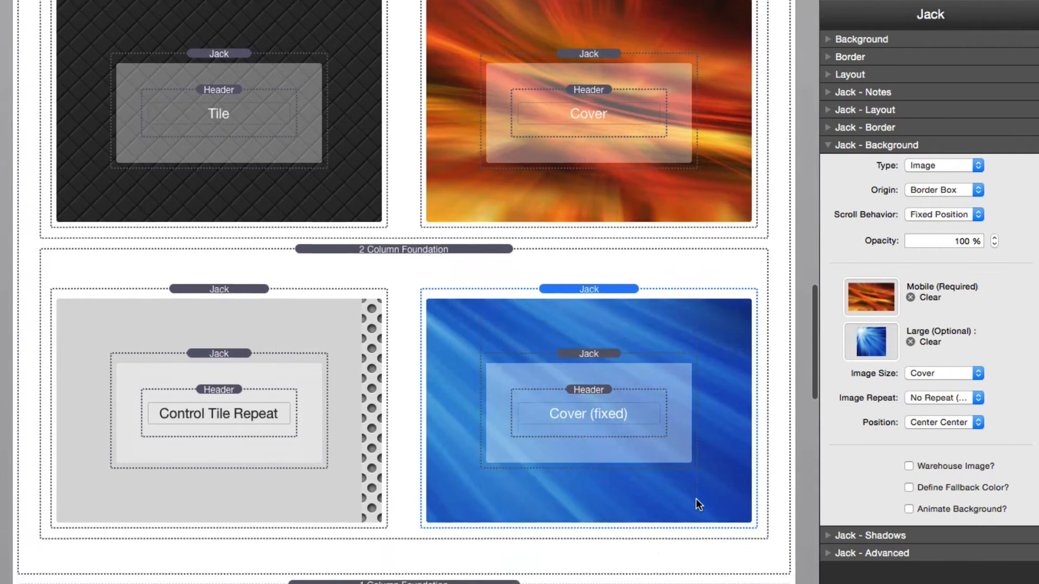
scroll(696, 498, "up", 5)
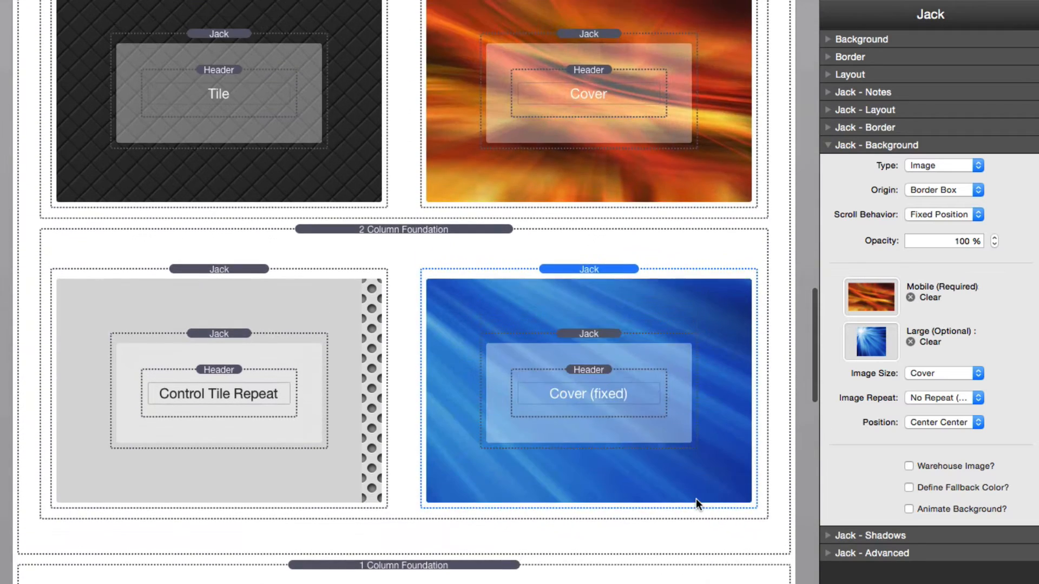
scroll(696, 498, "down", 7)
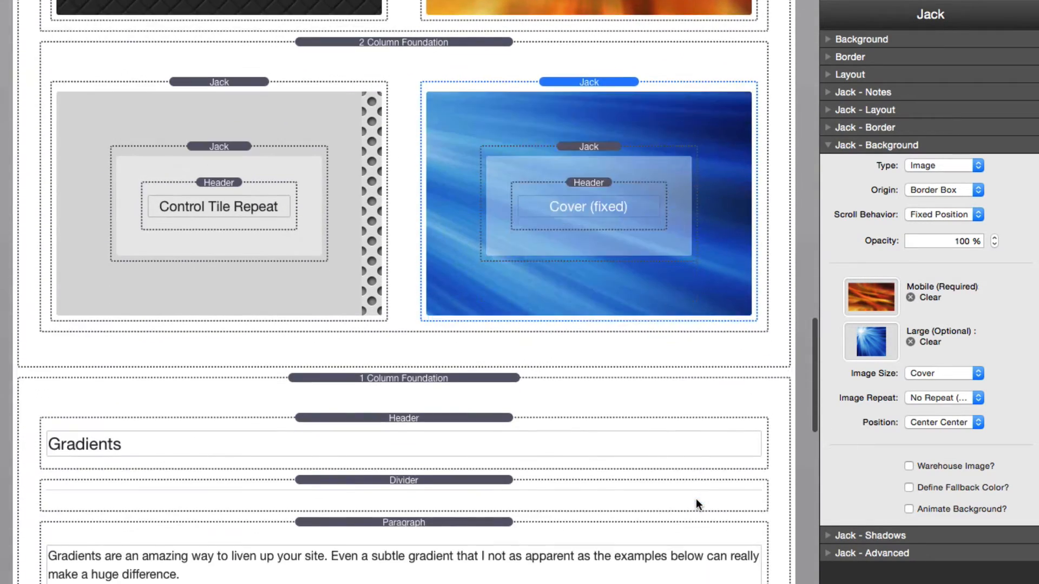
scroll(695, 498, "up", 7)
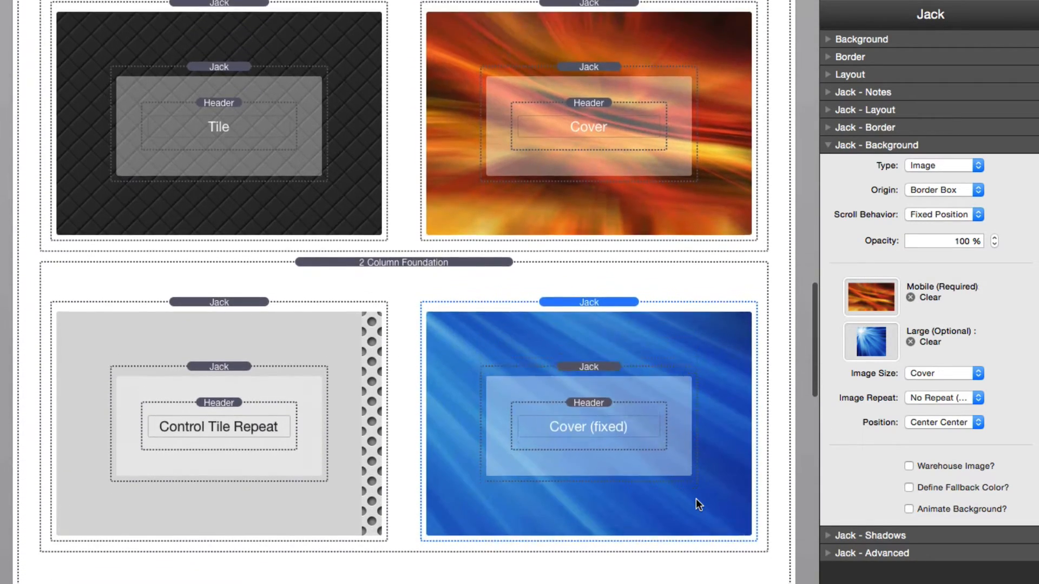
Examine how the Cover (fixed) stack's background shifts while moving between the image examples and the Gradients section
scroll(695, 498, "down", 2)
scroll(695, 500, "down", 4)
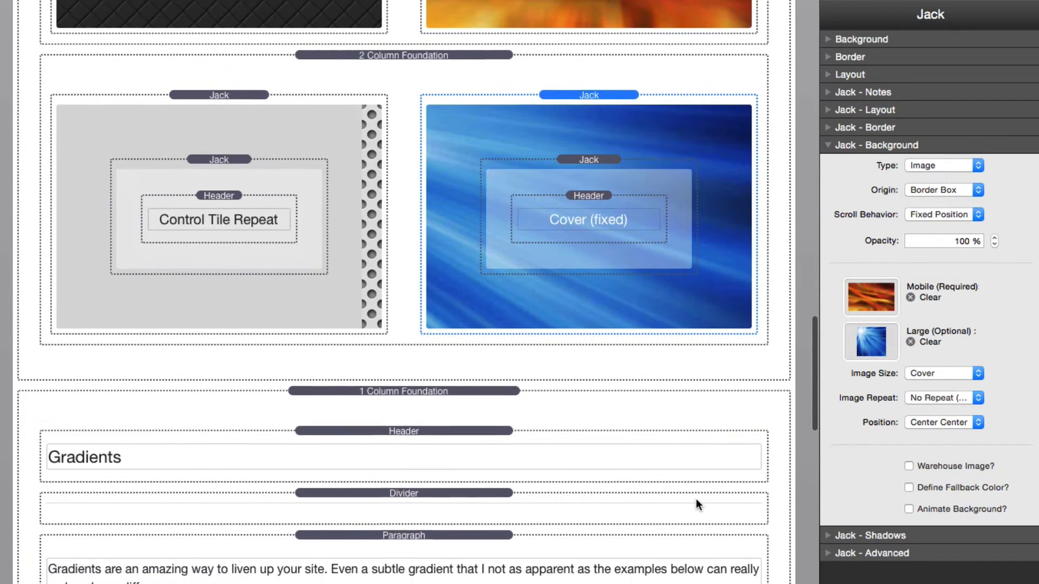
scroll(696, 498, "down", 2)
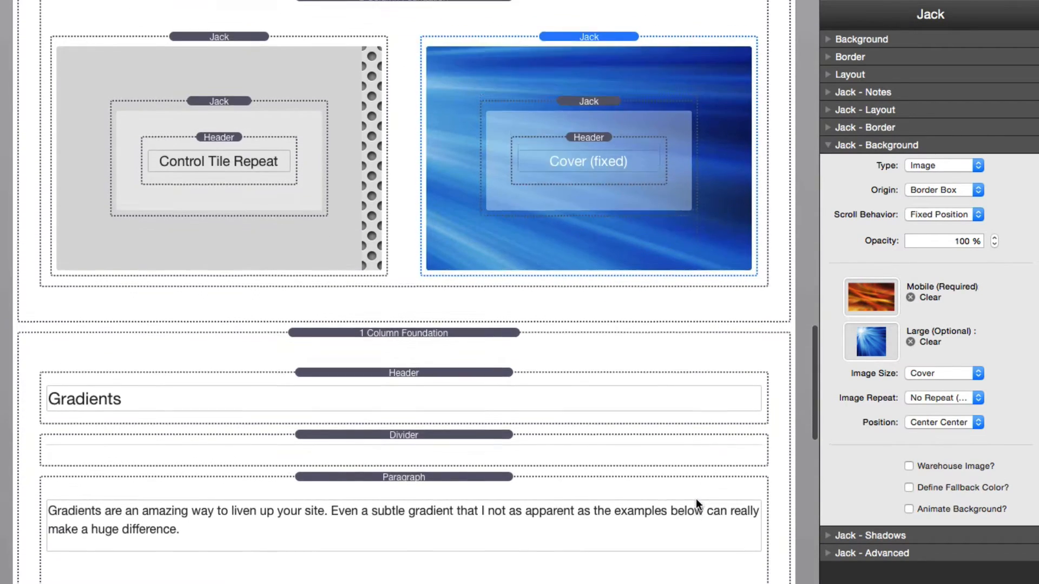
scroll(696, 498, "up", 3)
scroll(695, 499, "up", 2)
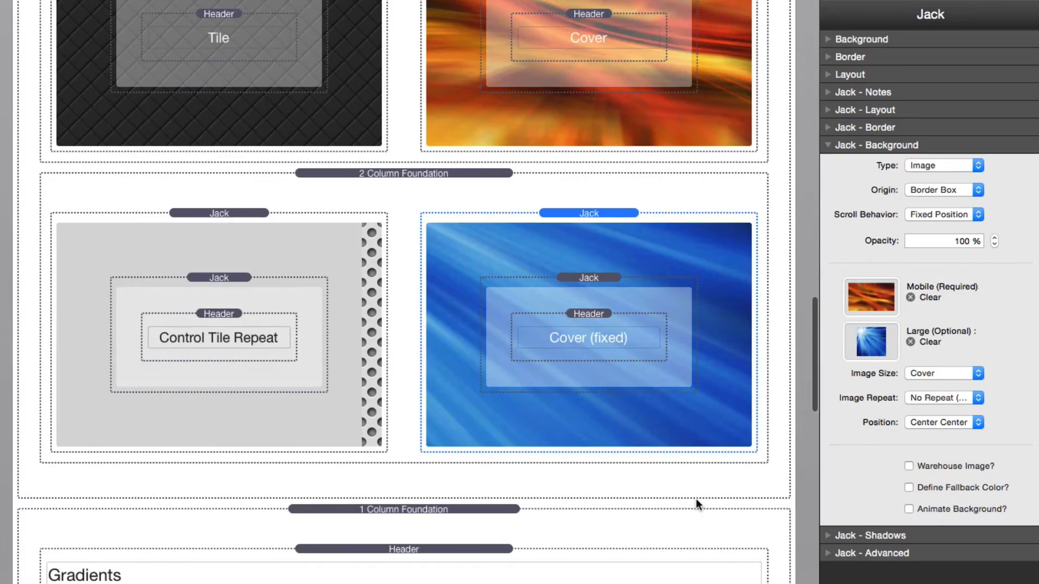
scroll(695, 500, "down", 2)
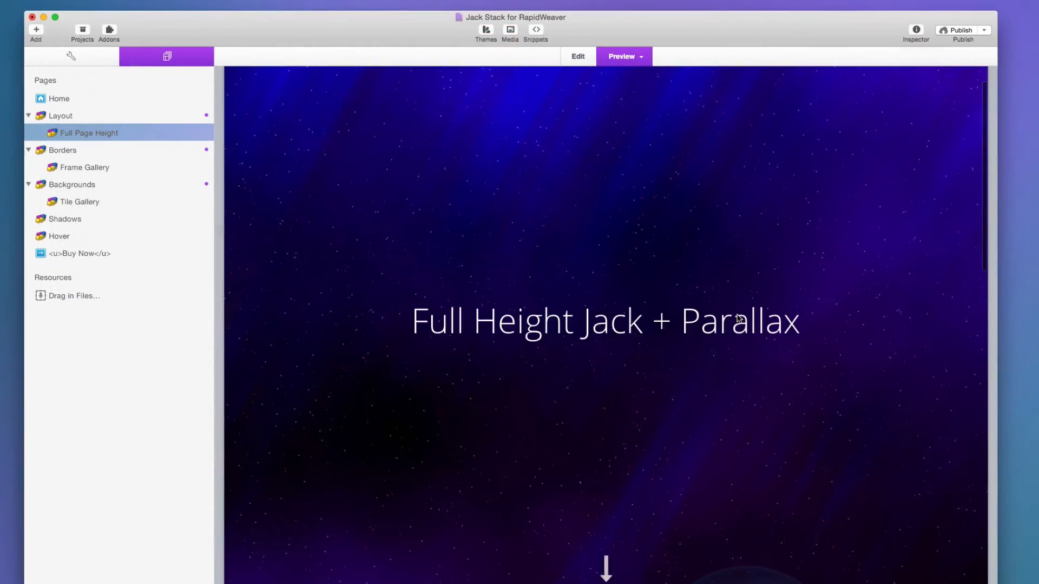
Examine the fixed parallax backgrounds of the full-height and 50% Browser Height sections in the Full Page Height page preview
scroll(739, 318, "down", 6)
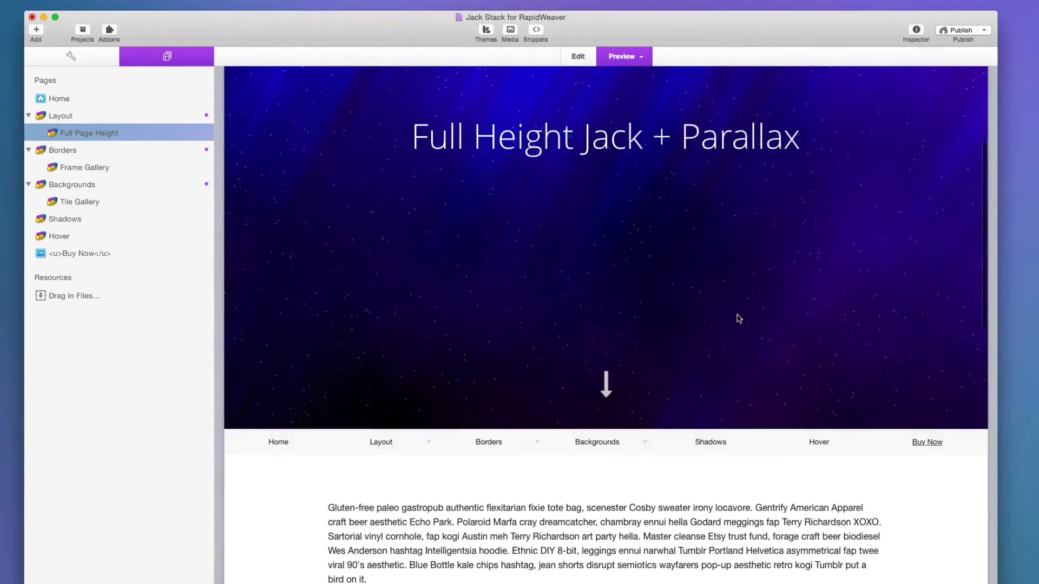
scroll(739, 318, "down", 5)
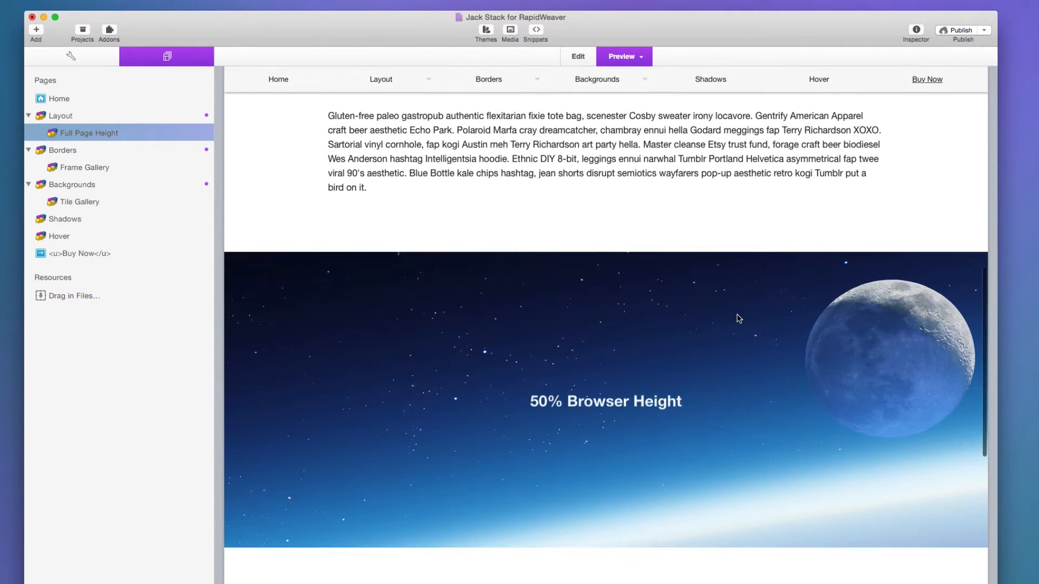
scroll(739, 319, "down", 2)
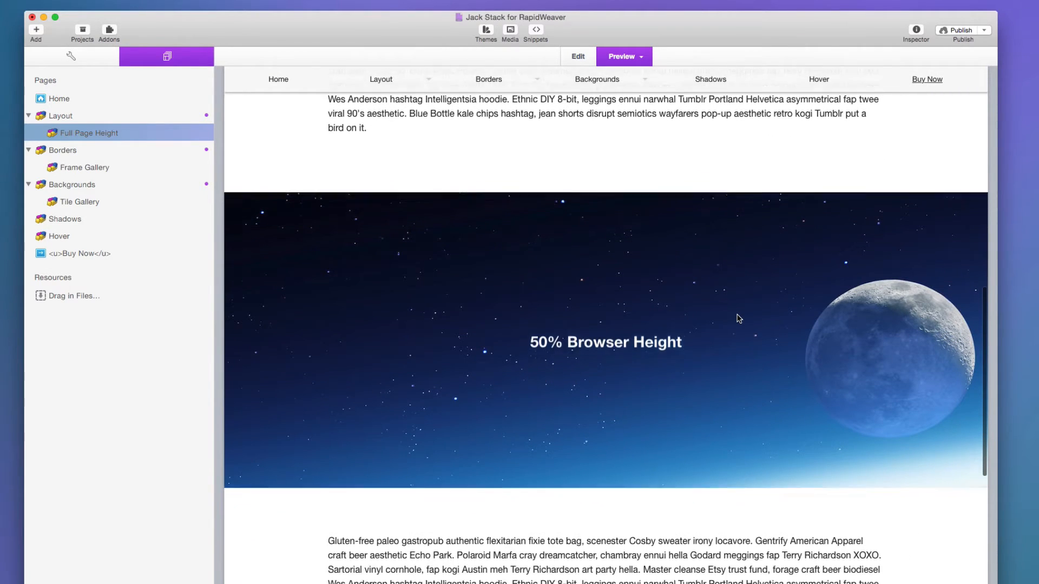
scroll(739, 318, "up", 1)
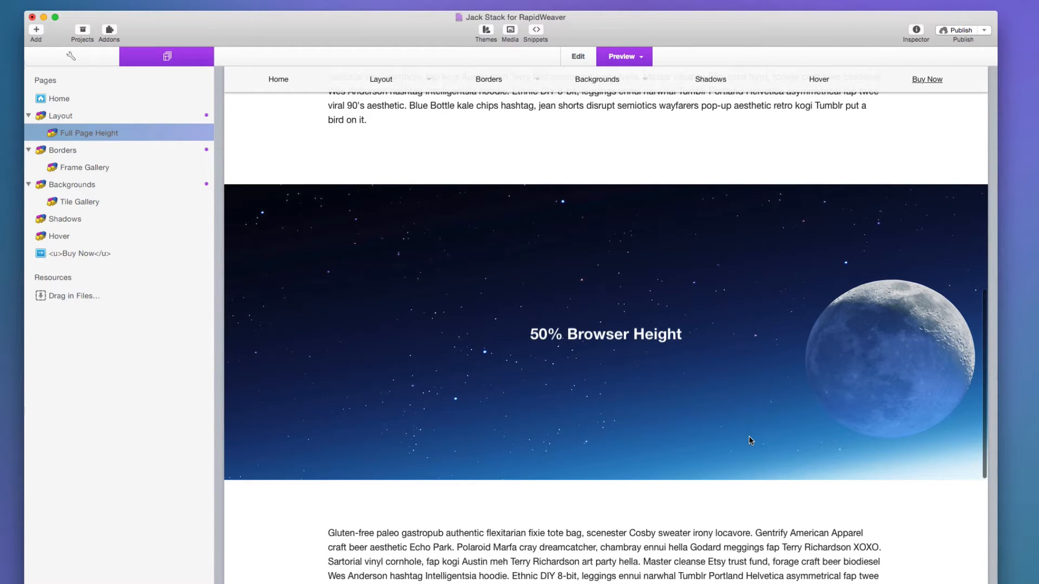
scroll(750, 438, "down", 1)
scroll(749, 438, "down", 7)
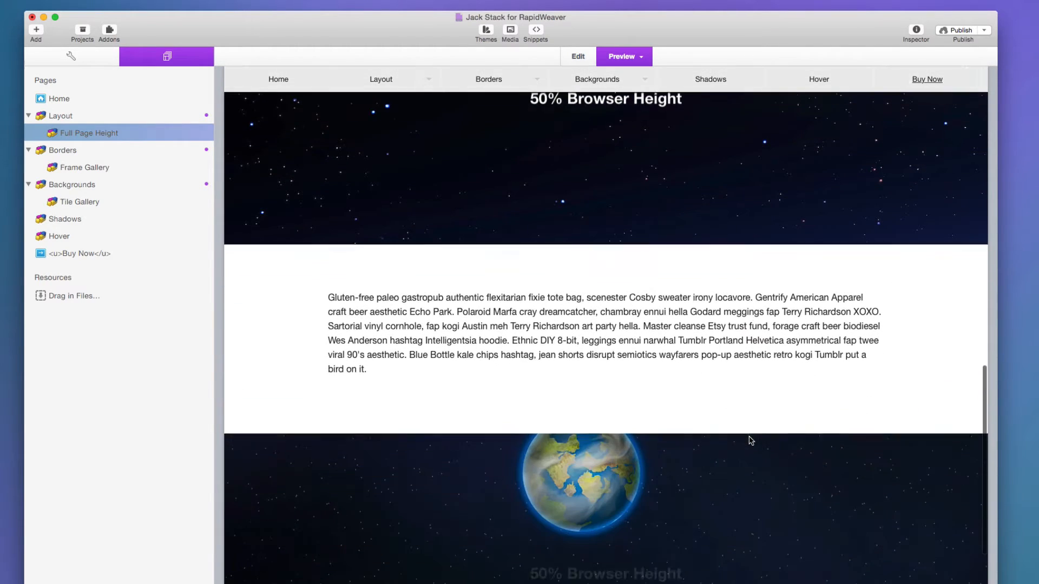
scroll(751, 440, "down", 5)
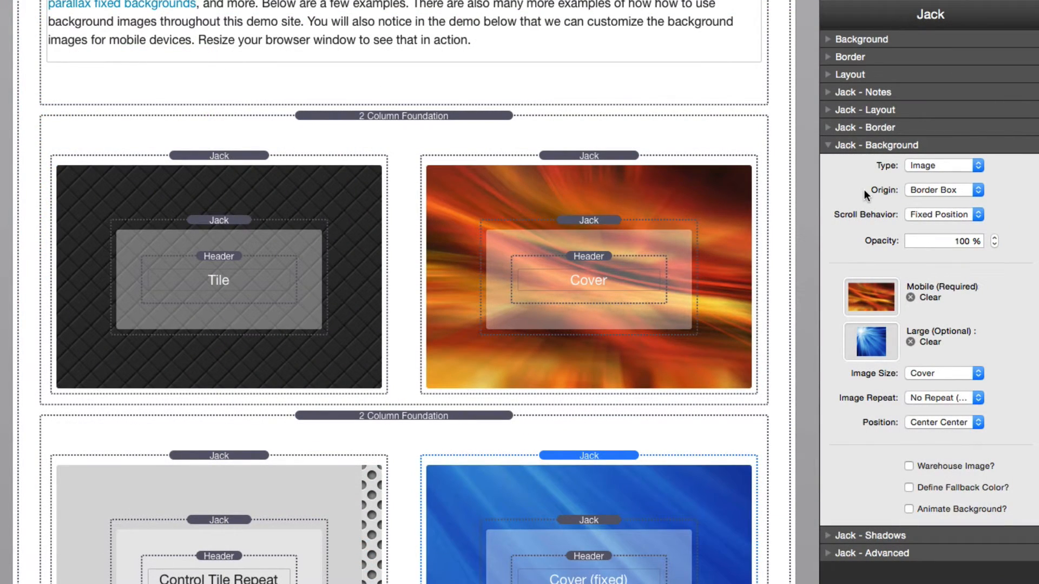
Check the background origin choices on the Cover (fixed) stack, and set the Tile stack's background origin to Border Box
mouse_move(863, 189)
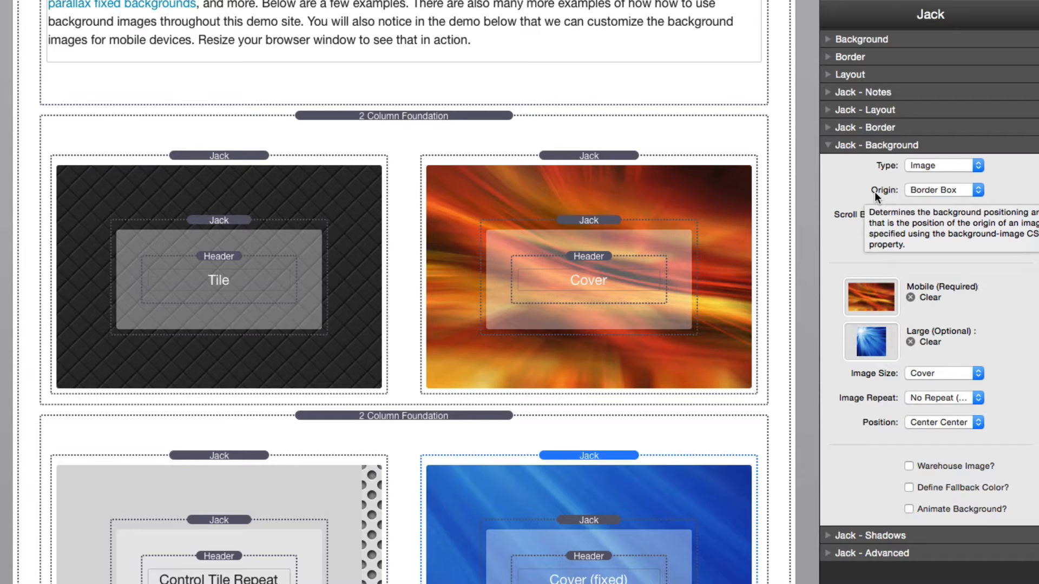
left_click(977, 191)
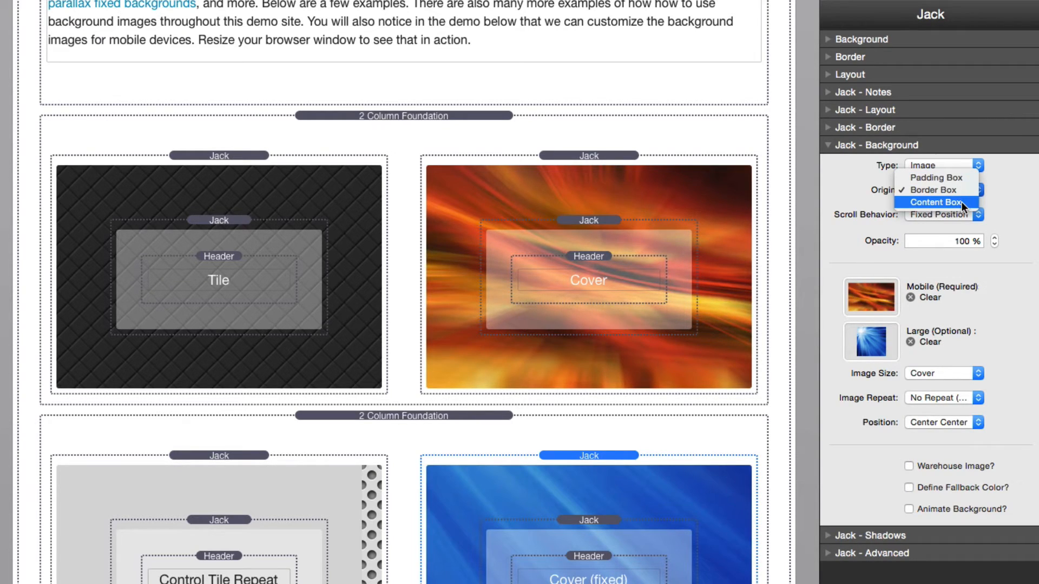
left_click(242, 157)
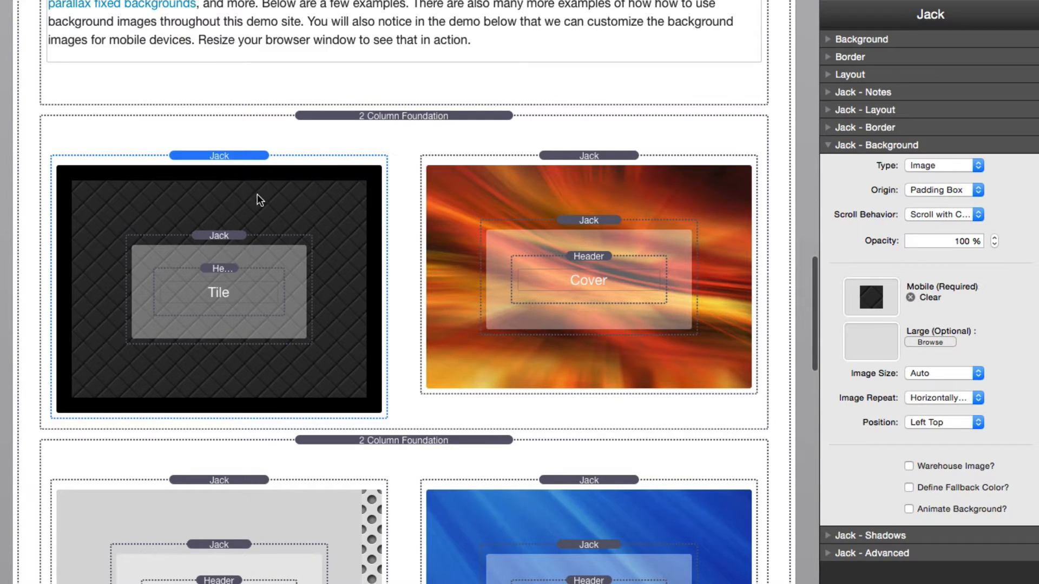
left_click(937, 190)
left_click(942, 202)
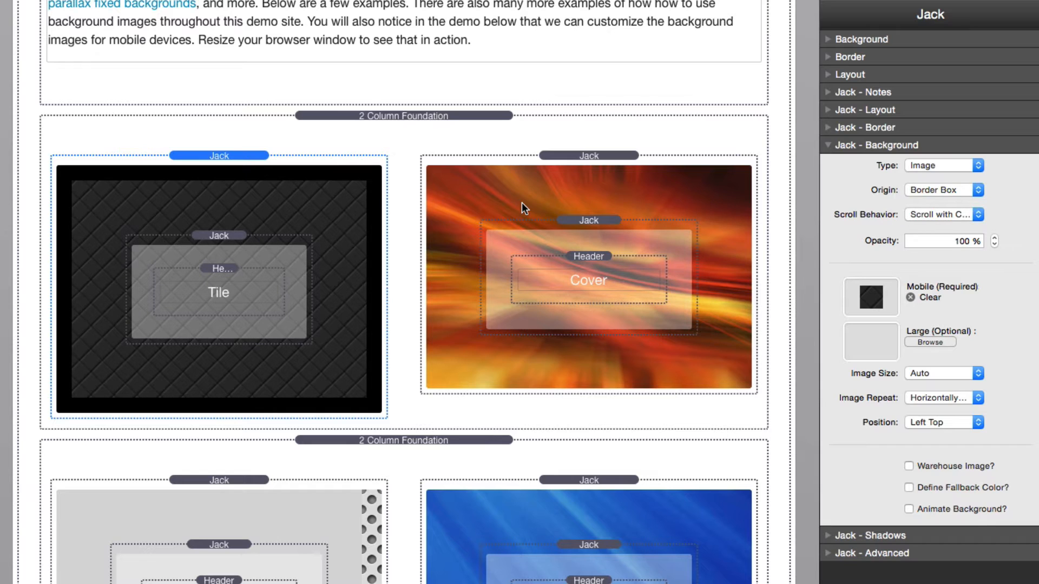
Preview the Backgrounds page down to the image examples, and set the Tile stack's background origin to Content Box
key("super+r")
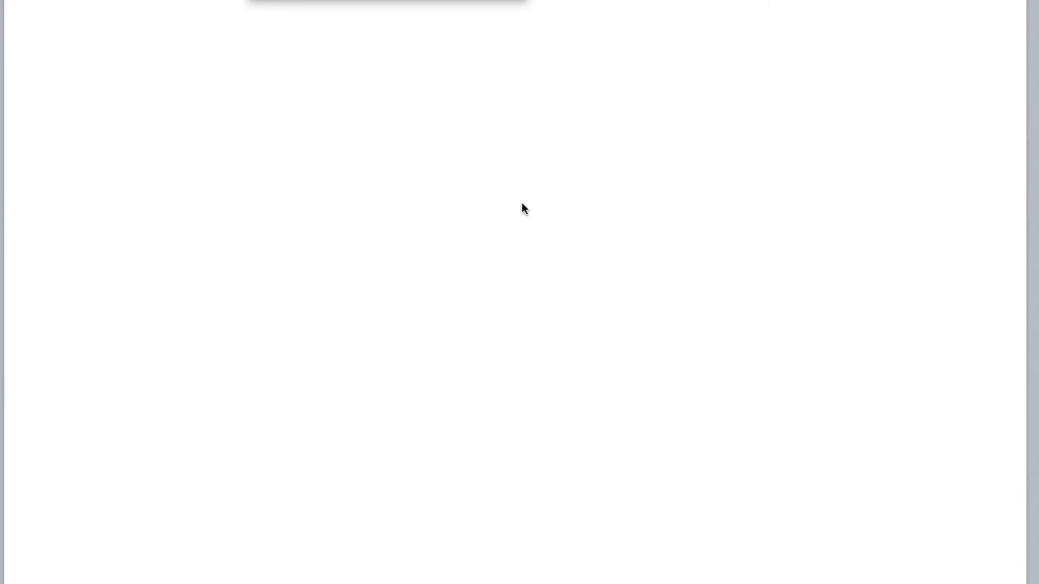
scroll(511, 219, "down", 10)
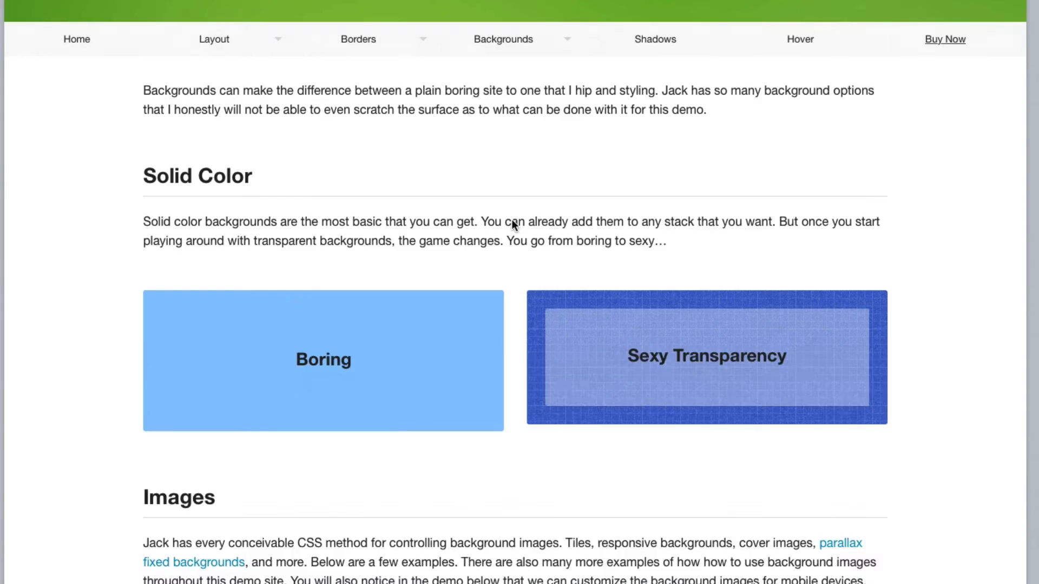
scroll(511, 219, "down", 7)
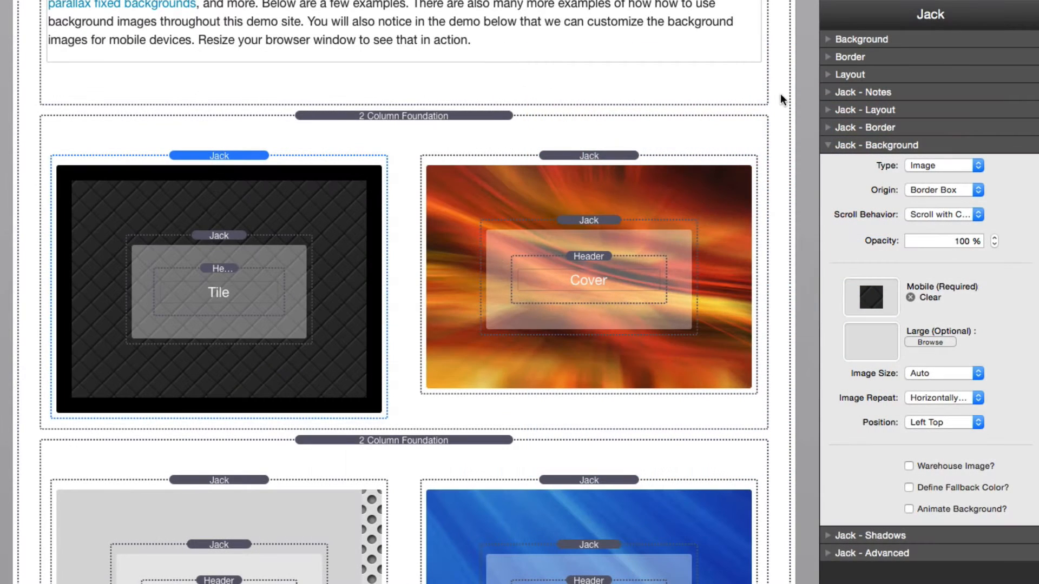
left_click(933, 190)
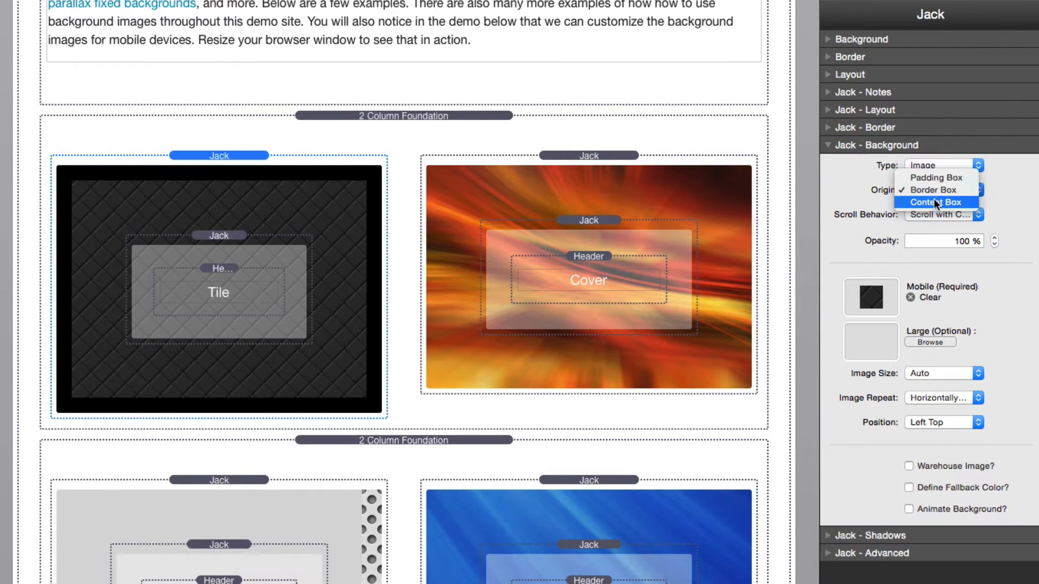
left_click(934, 199)
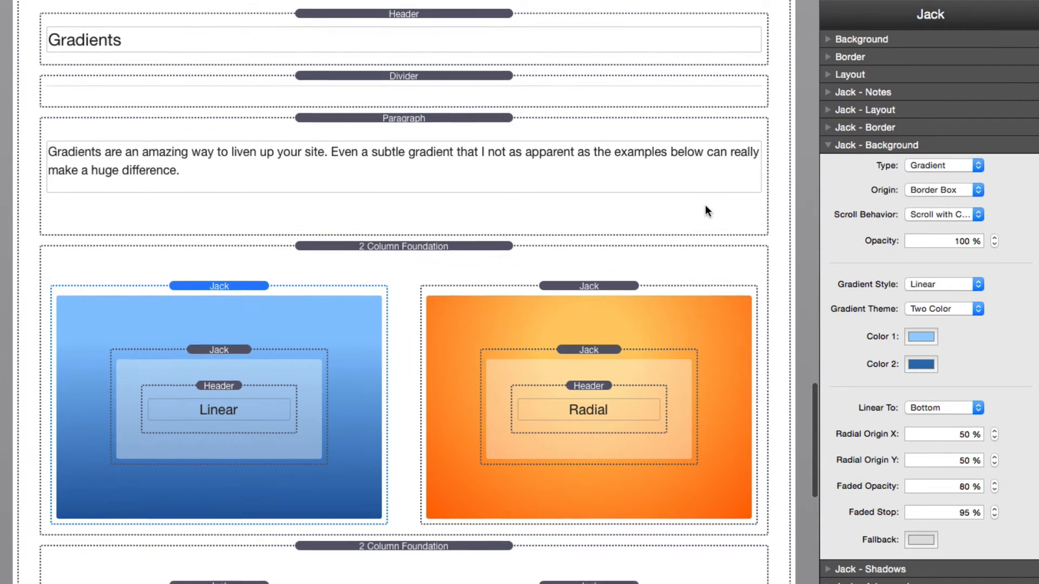
Check the background type and gradient style choices on the Linear stack, keeping Gradient and Linear
scroll(706, 207, "down", 5)
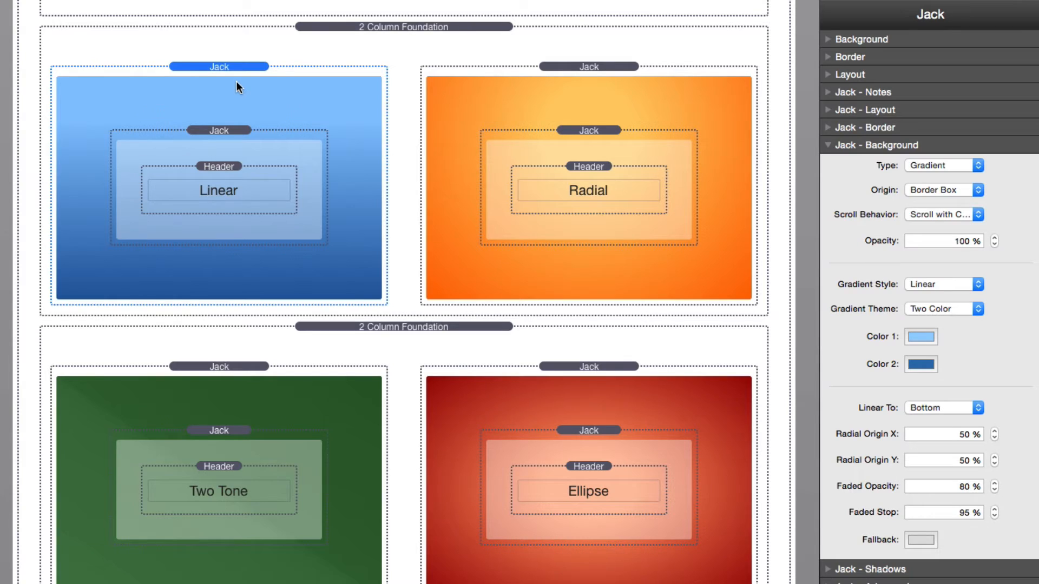
left_click(955, 167)
left_click(956, 165)
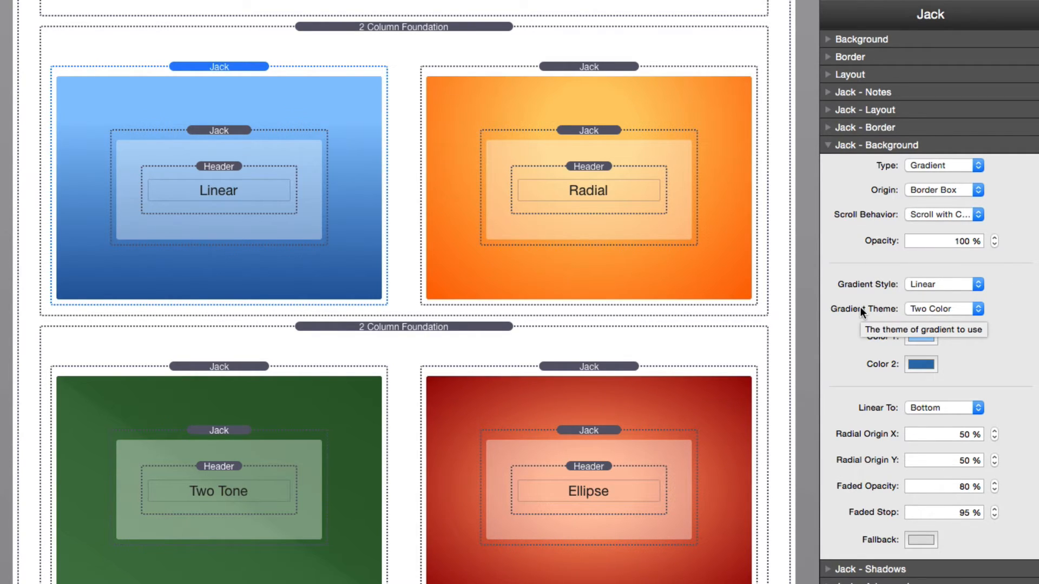
left_click(976, 285)
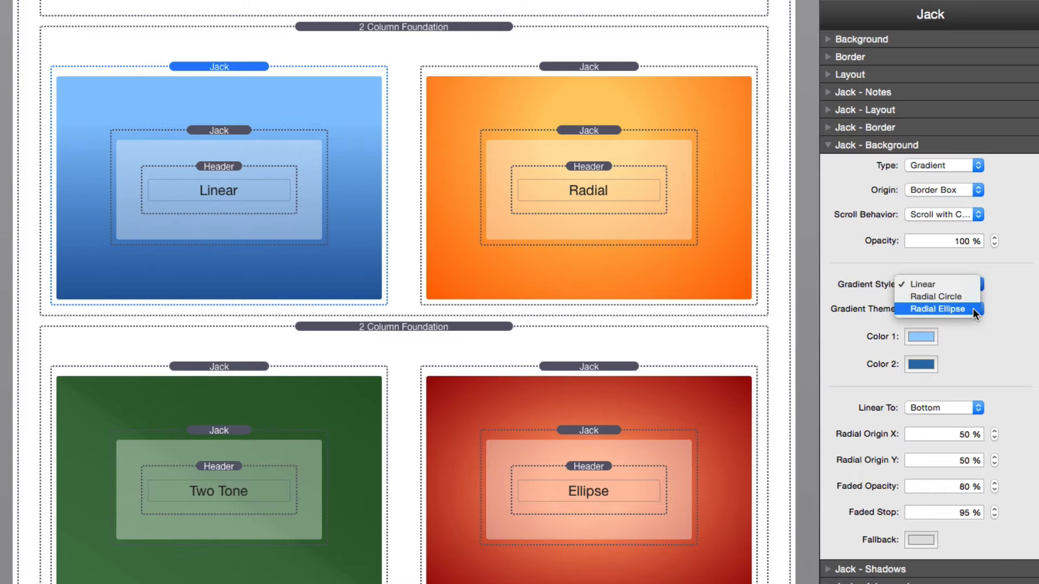
left_click(975, 339)
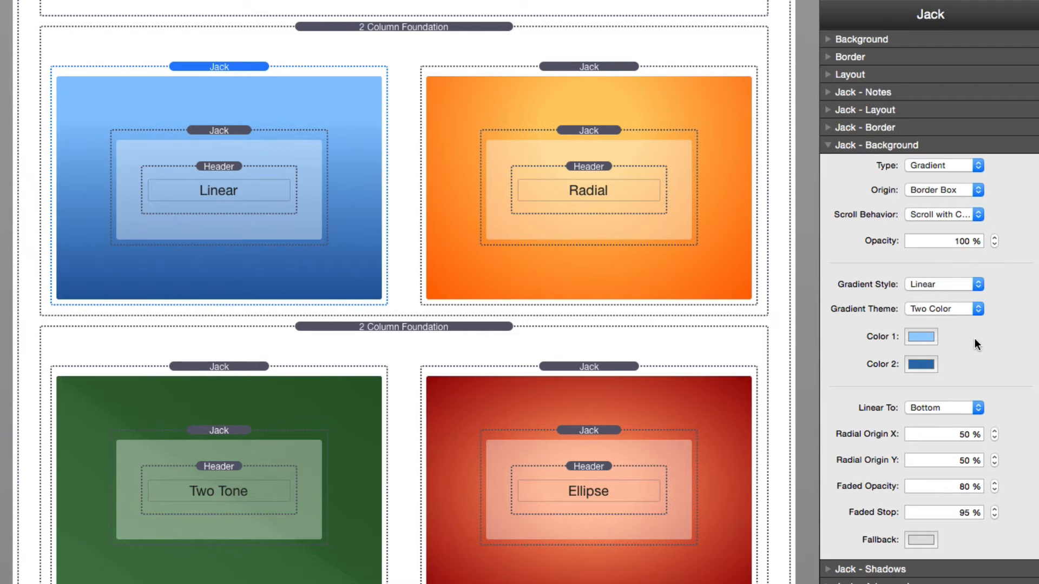
Try the Simple One Color and Two Tone gradient themes on the Linear stack, and restore Two Color
left_click(968, 306)
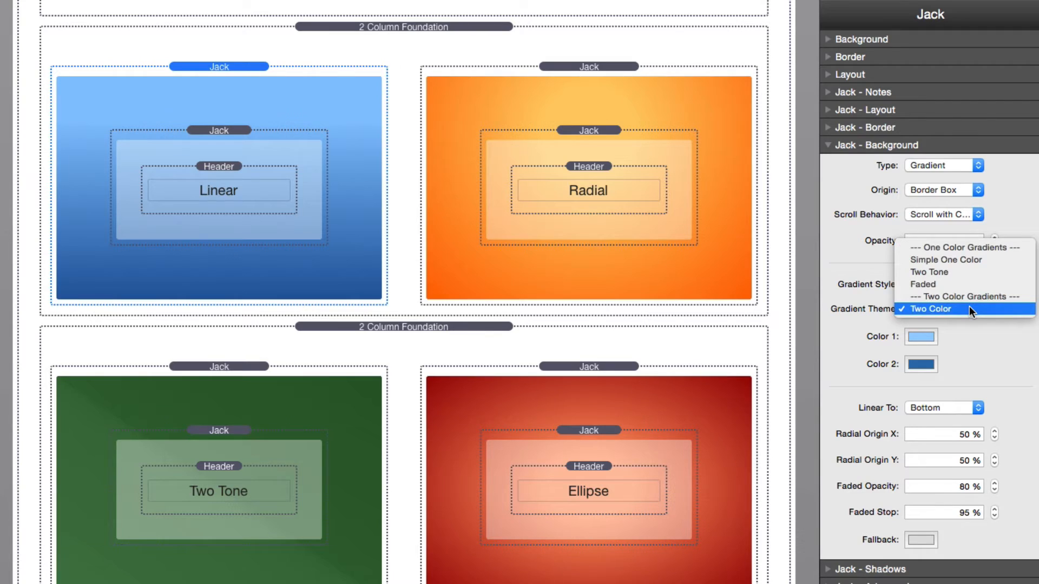
left_click(959, 262)
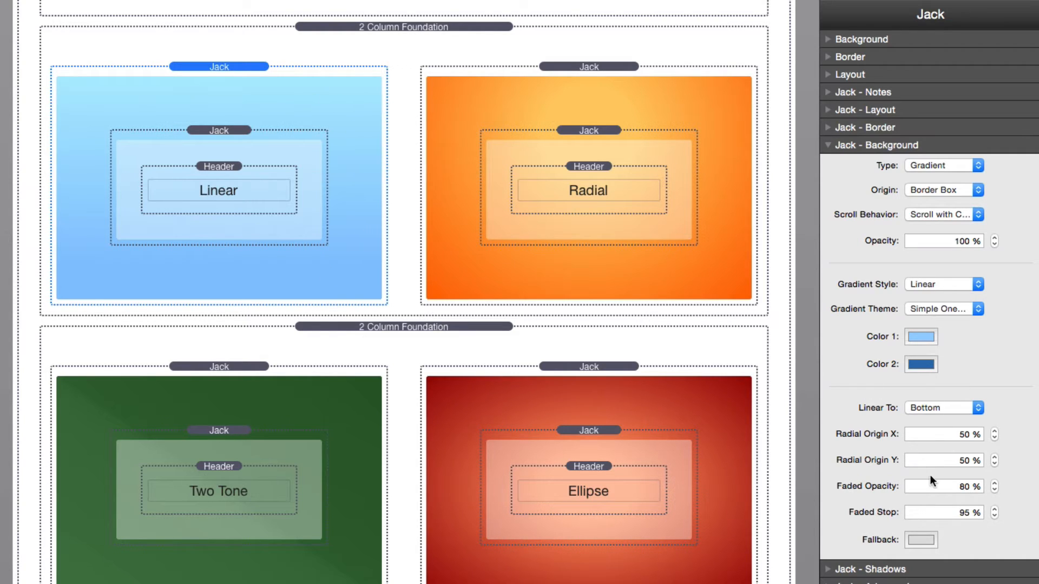
left_click(936, 310)
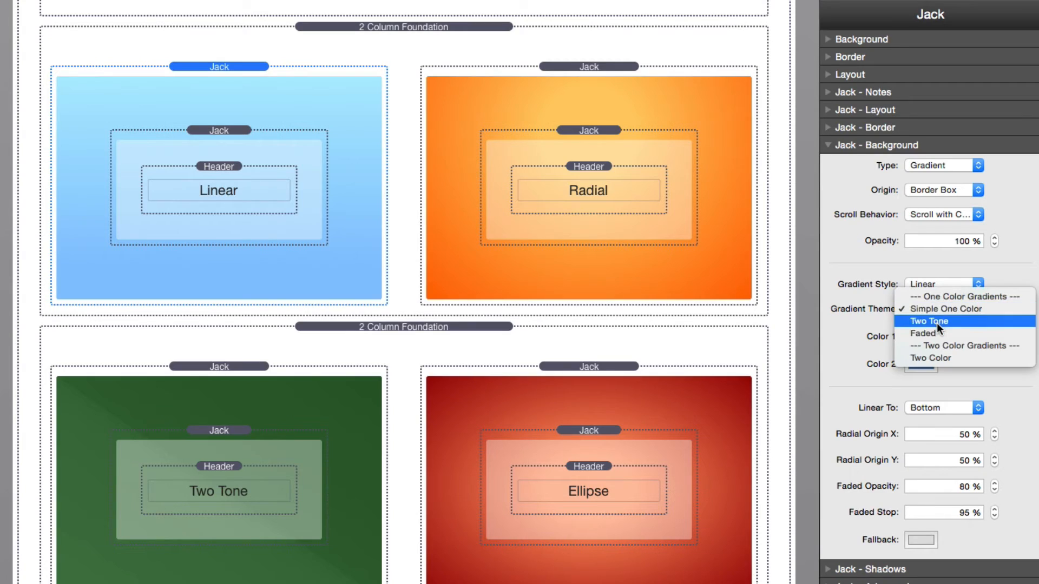
left_click(937, 322)
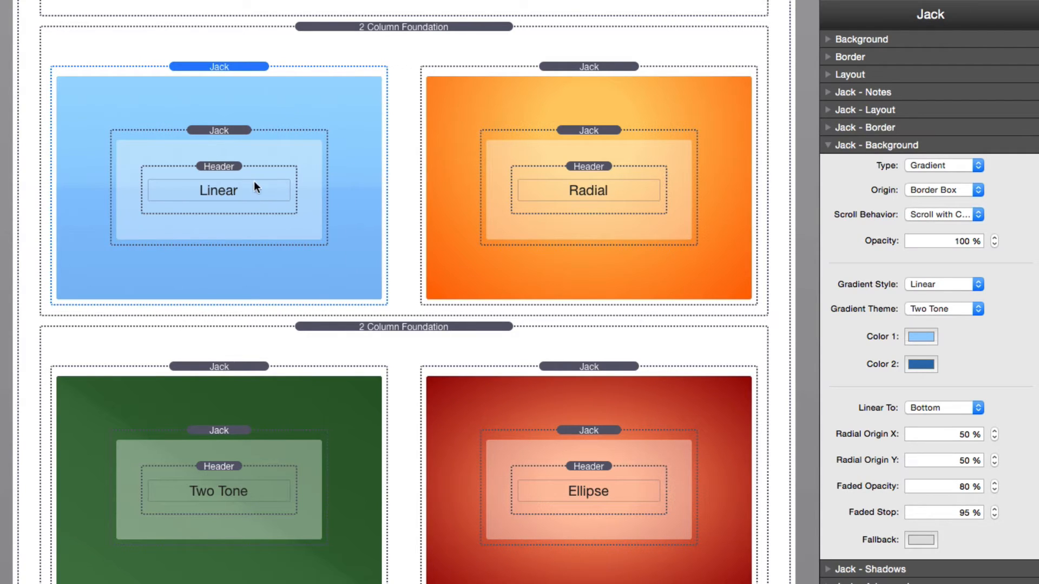
left_click(949, 306)
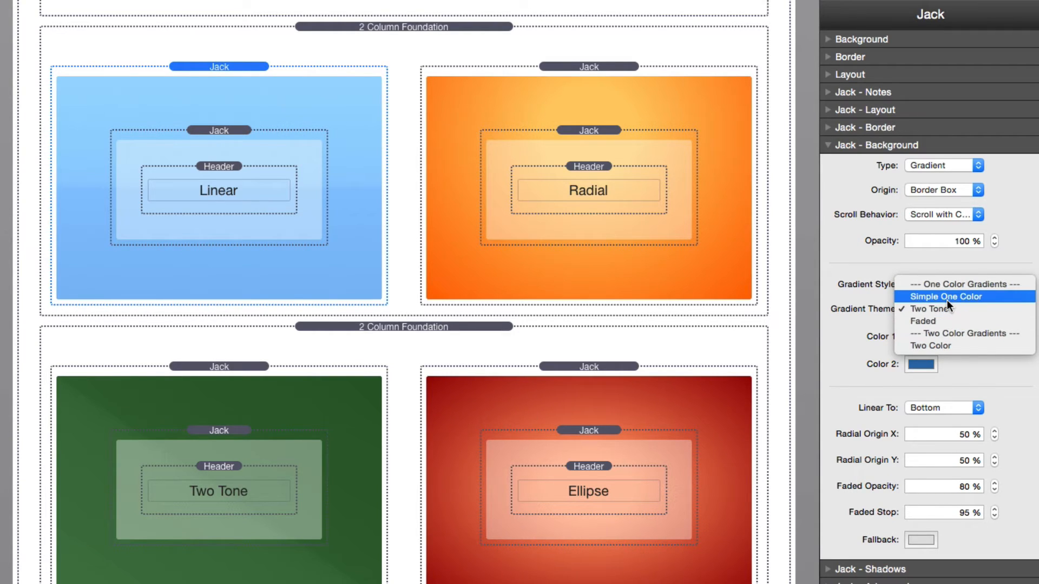
left_click(942, 346)
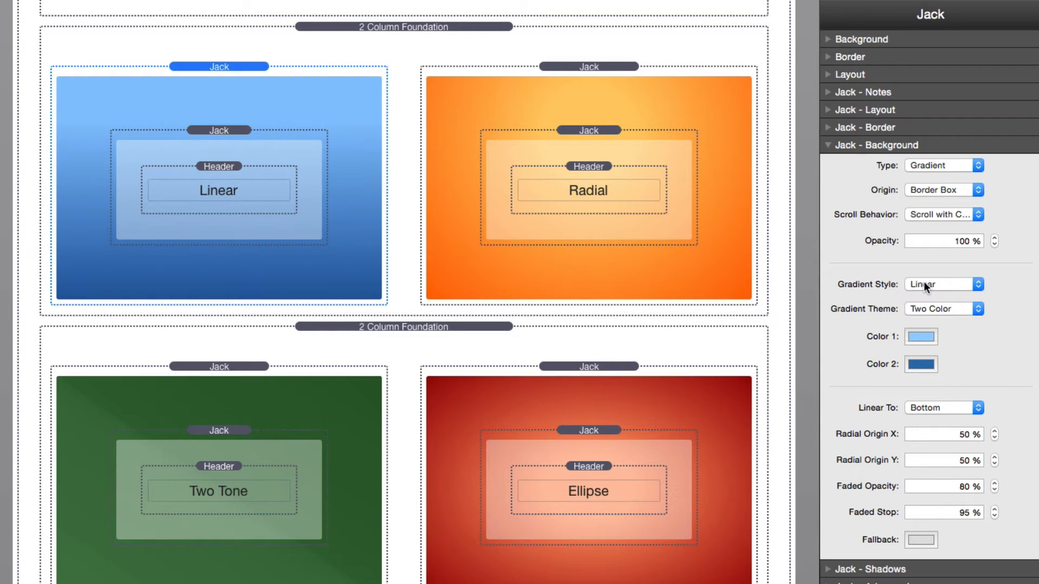
Try the Right, Top Left and Bottom Left directions for the Linear stack's gradient, and settle on Top Left
left_click(954, 406)
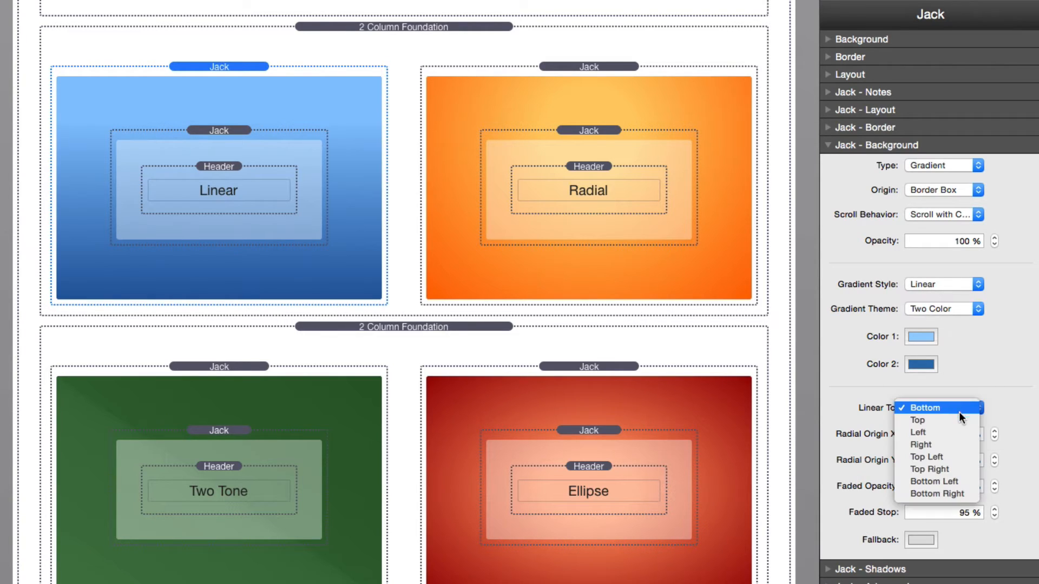
left_click(953, 446)
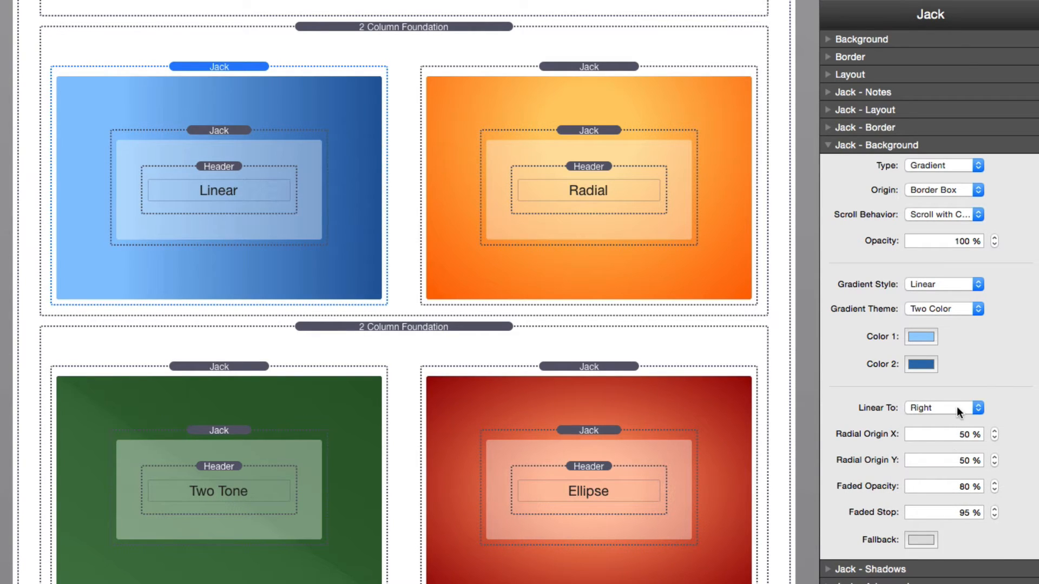
left_click(956, 407)
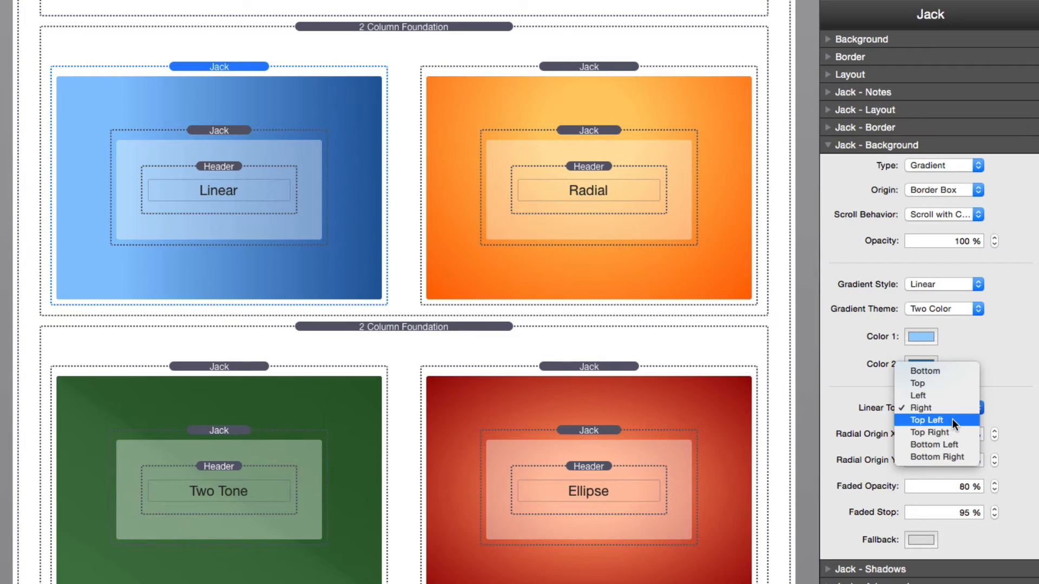
left_click(952, 418)
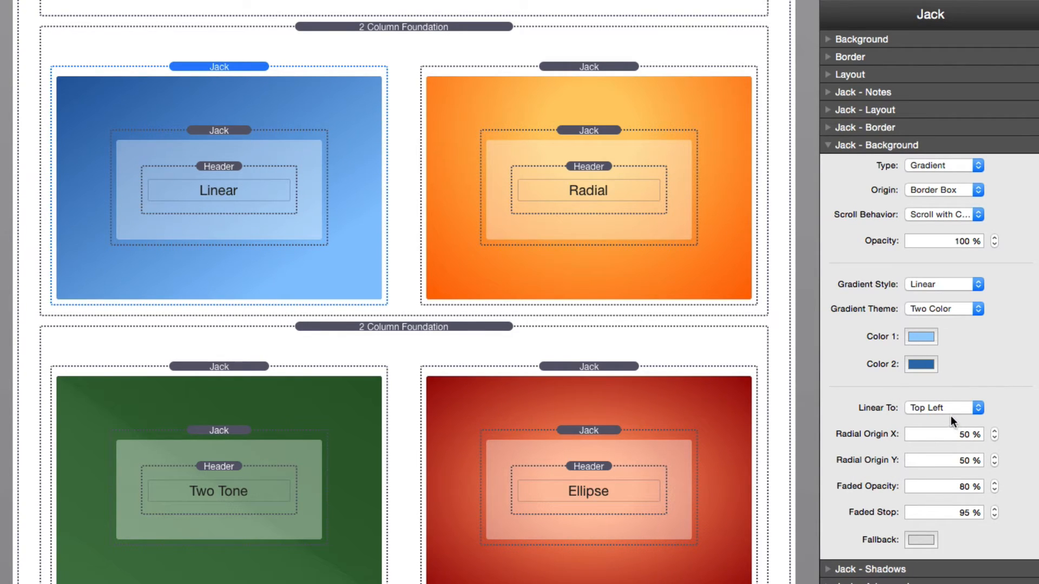
left_click(949, 409)
left_click(945, 428)
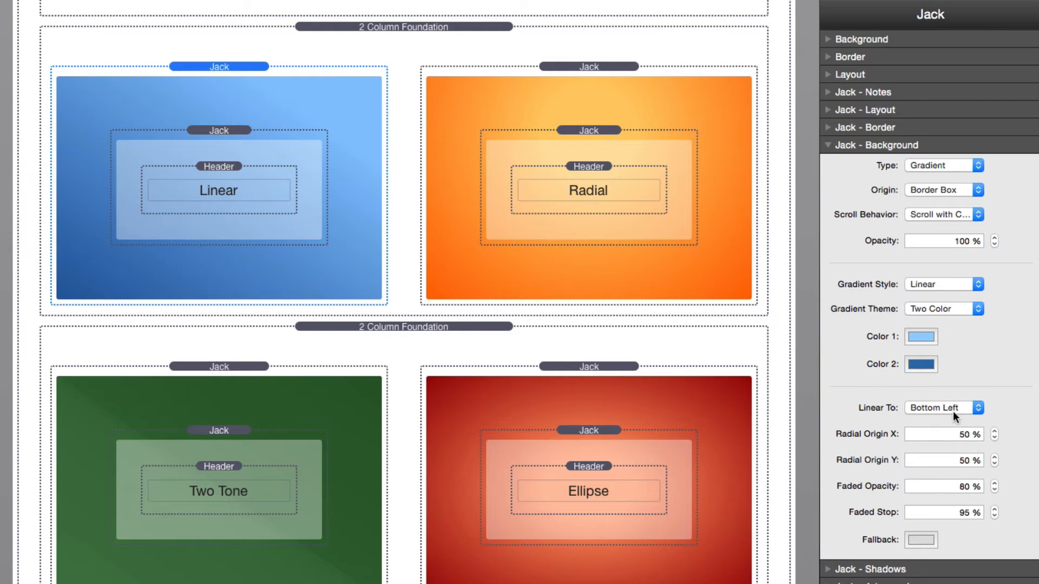
left_click(953, 411)
left_click(949, 382)
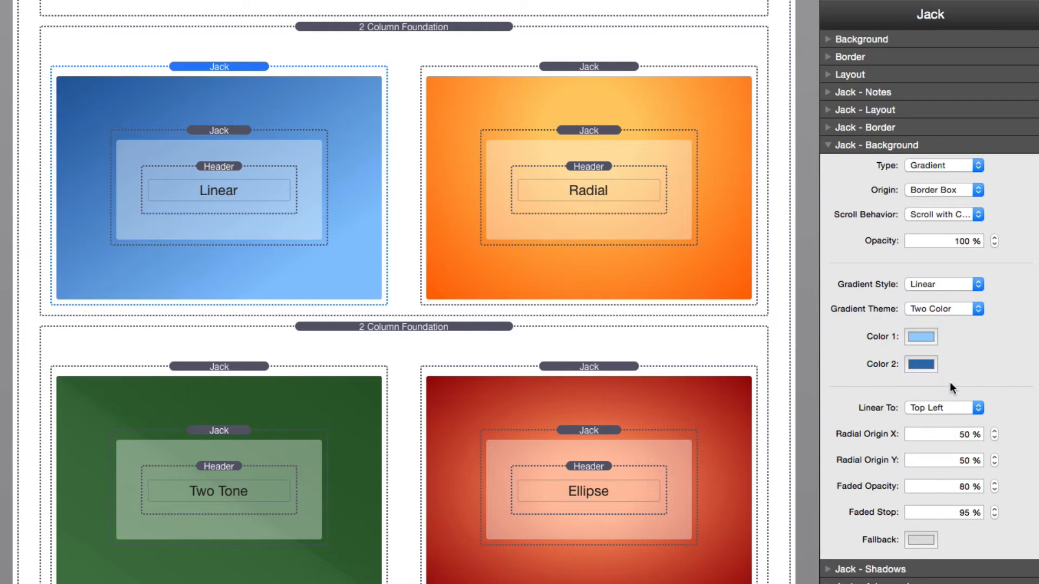
Set the Linear stack's gradient direction to Top
left_click(946, 404)
left_click(930, 370)
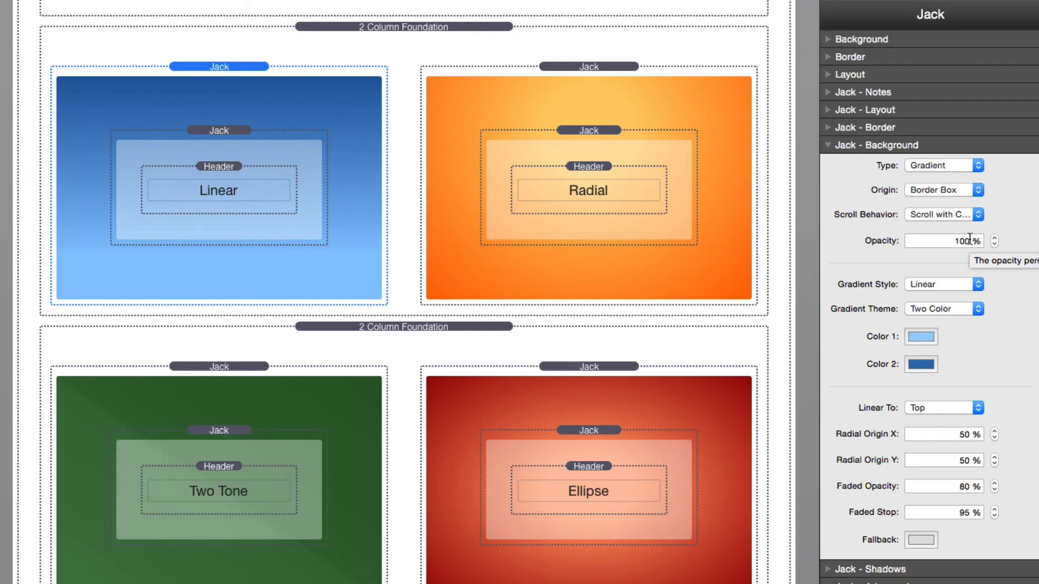
Set the Radial stack's vertical radial origin to 50% for its Radial Circle gradient
left_click(588, 66)
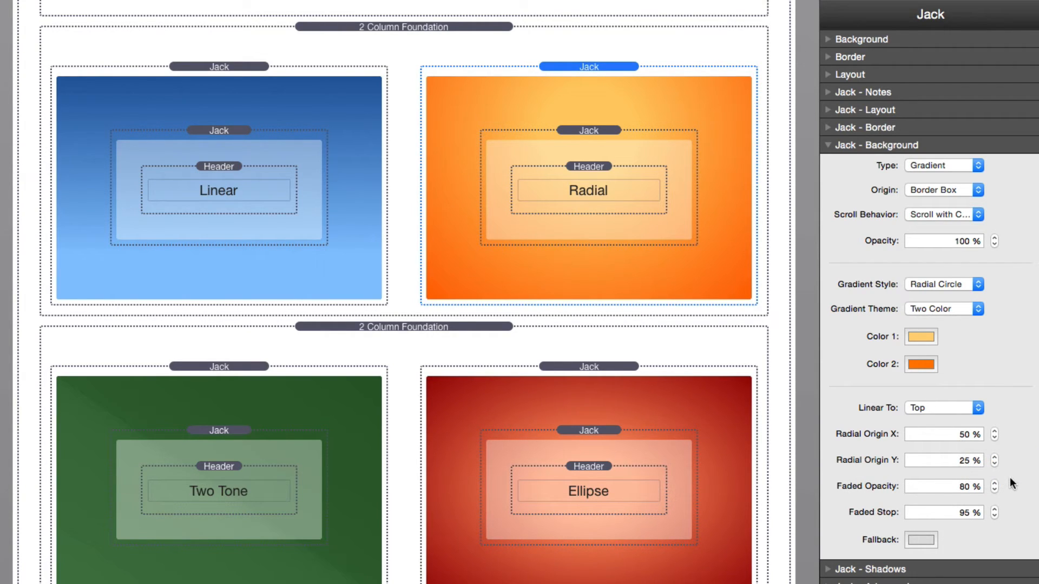
mouse_move(953, 435)
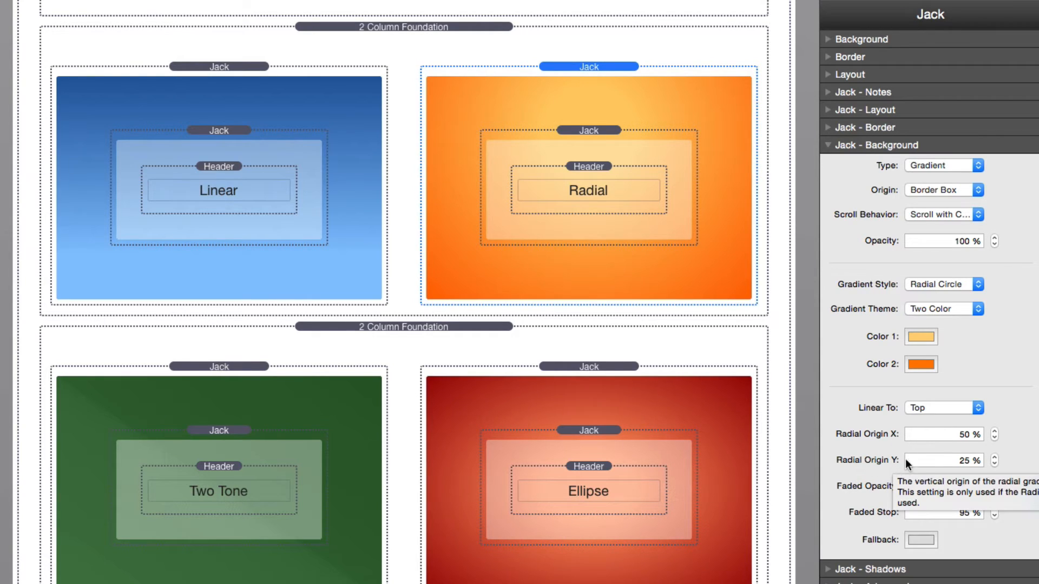
left_click(943, 463)
double_click(943, 463)
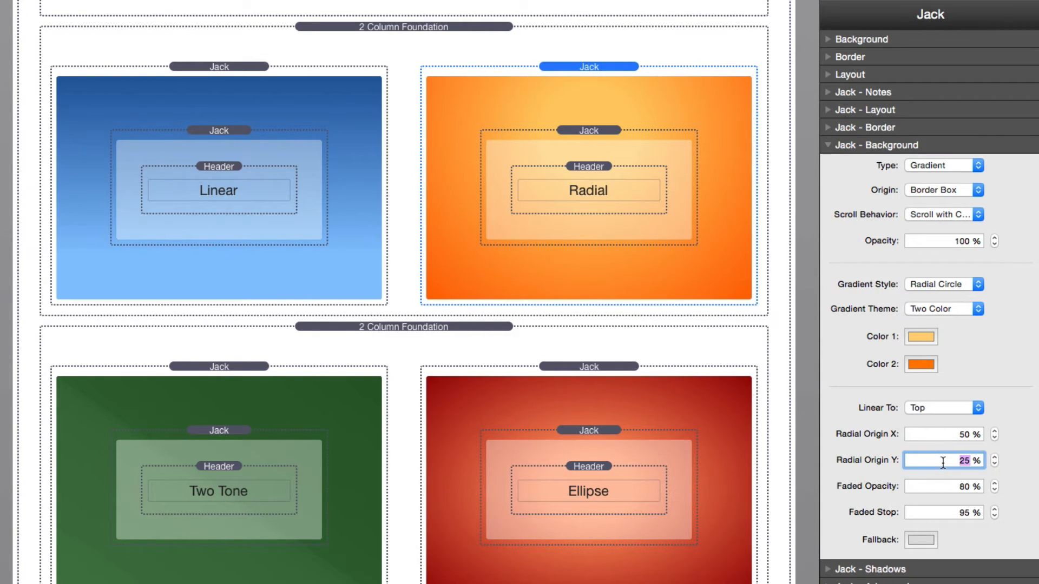
type("50")
key("Tab")
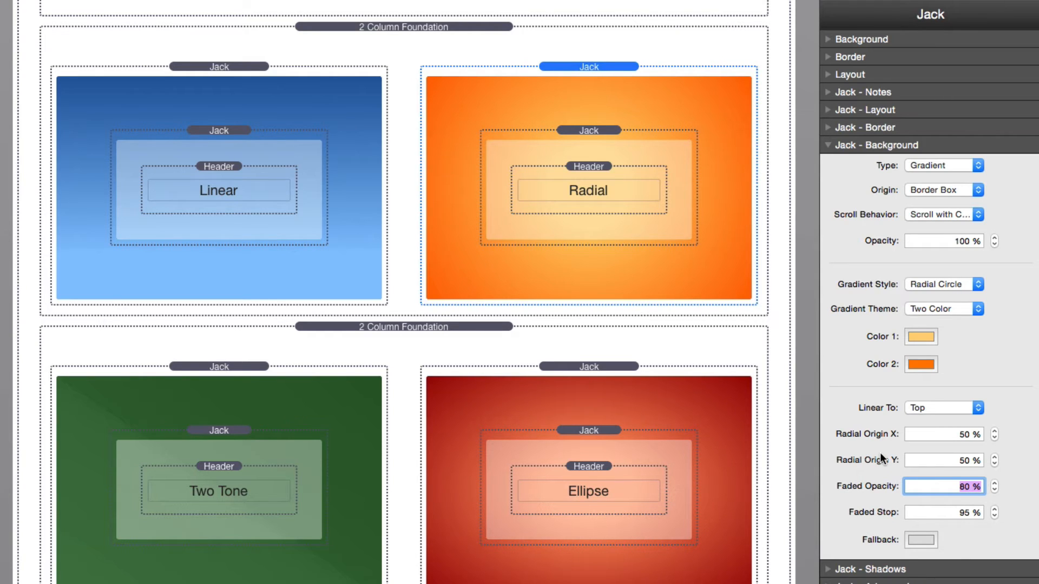
Review the Fade to Transparent example in the page preview, and check its nested Jack stack's gradient theme choices, keeping Faded
scroll(598, 487, "down", 8)
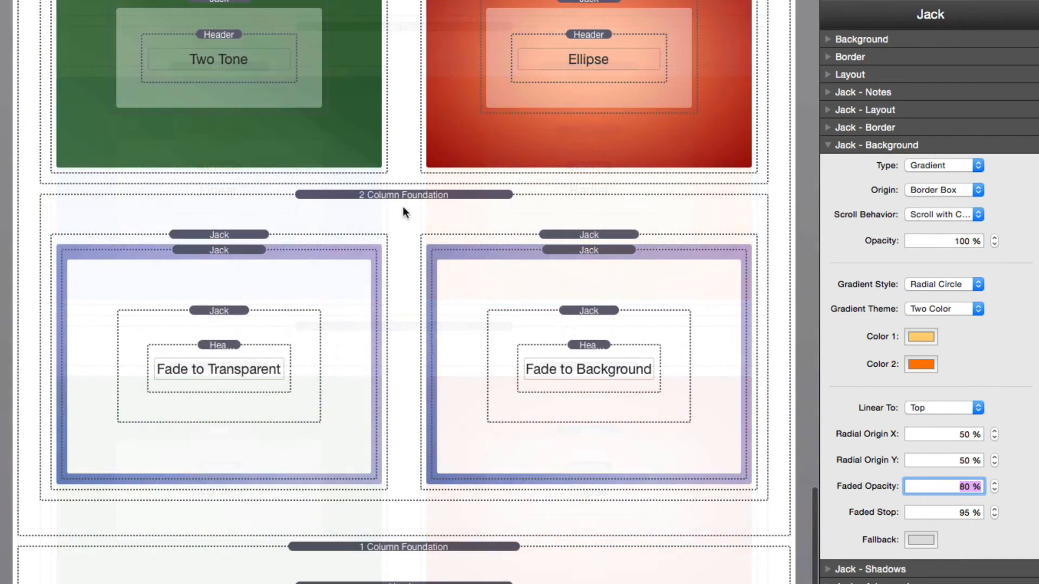
left_click(398, 202)
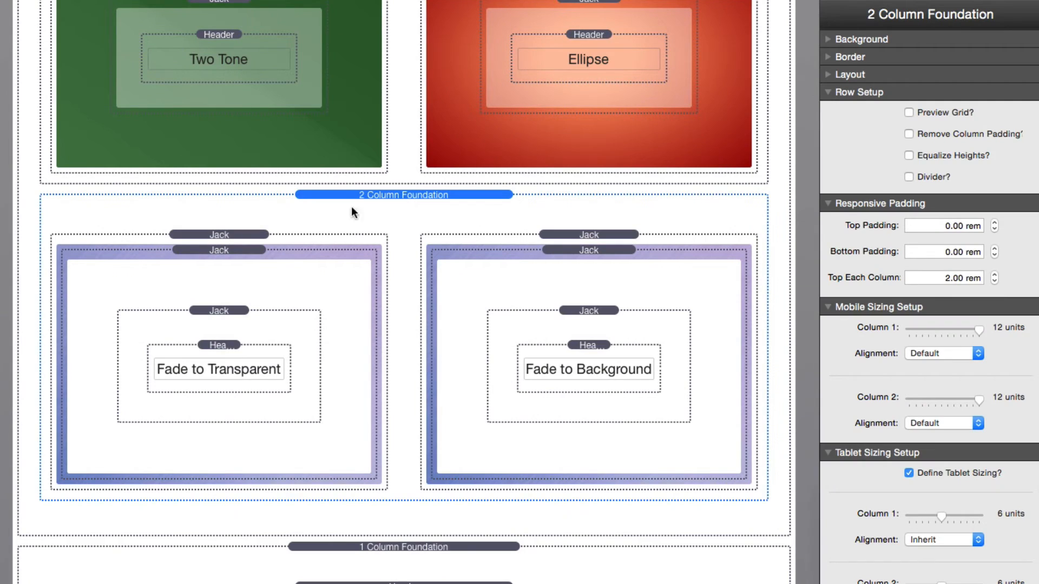
left_click(202, 250)
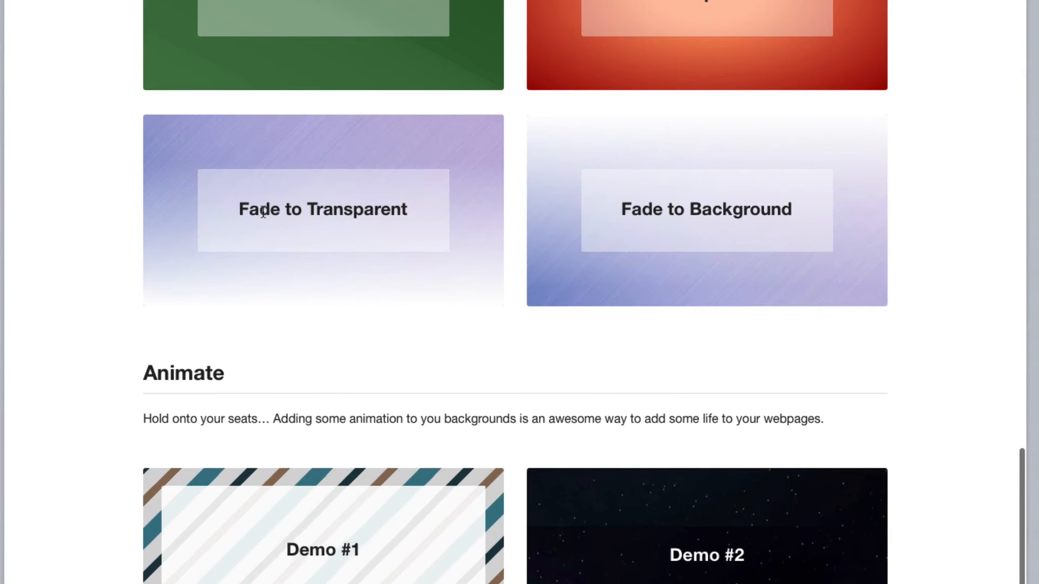
scroll(262, 211, "up", 1)
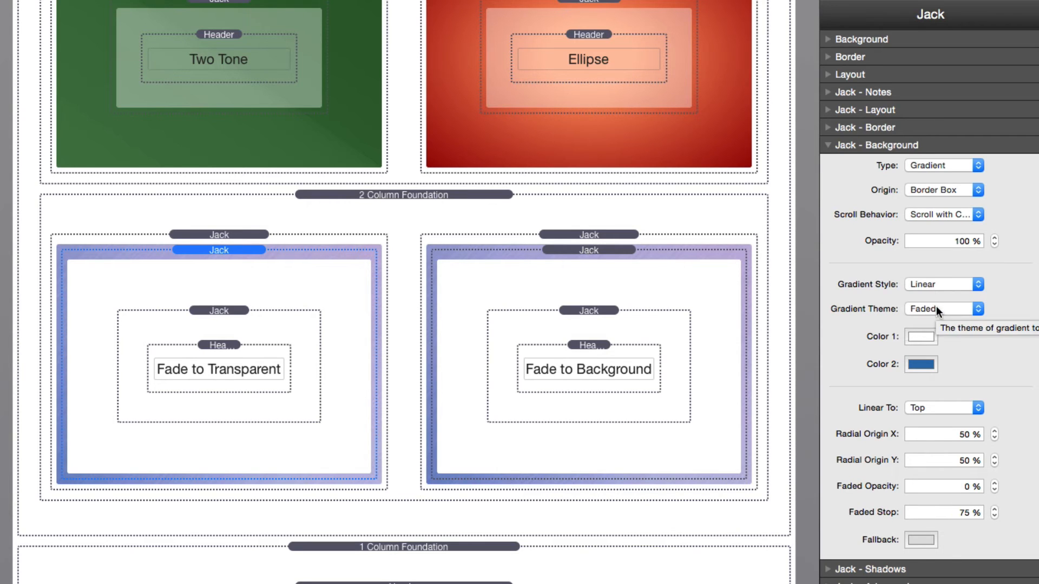
left_click(936, 306)
left_click(937, 306)
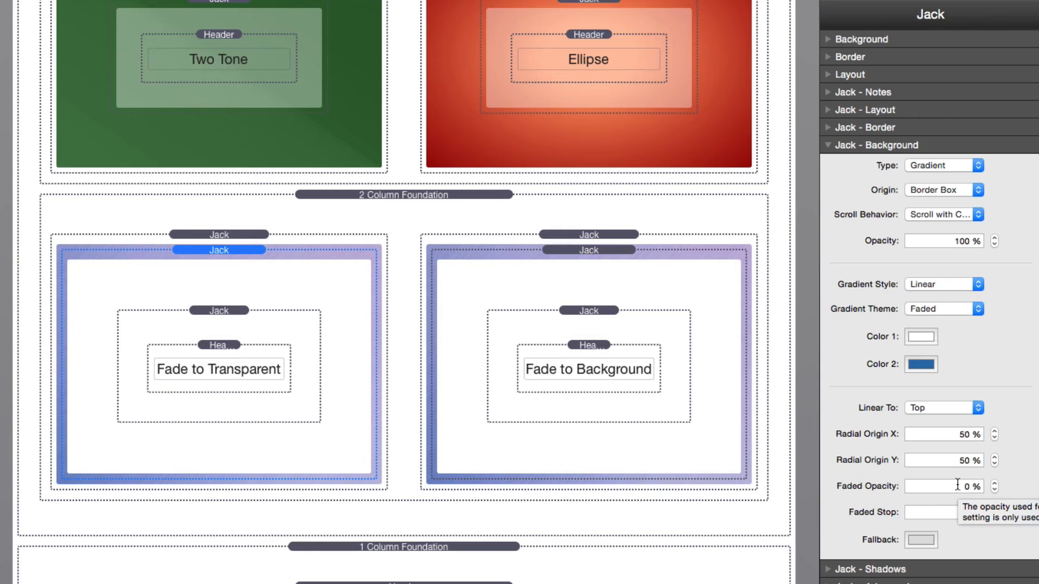
Examine how Opacity, Faded Opacity and Faded Stop are set for the gradient on the Fade to Transparent example's nested Jack stack
left_click(946, 240)
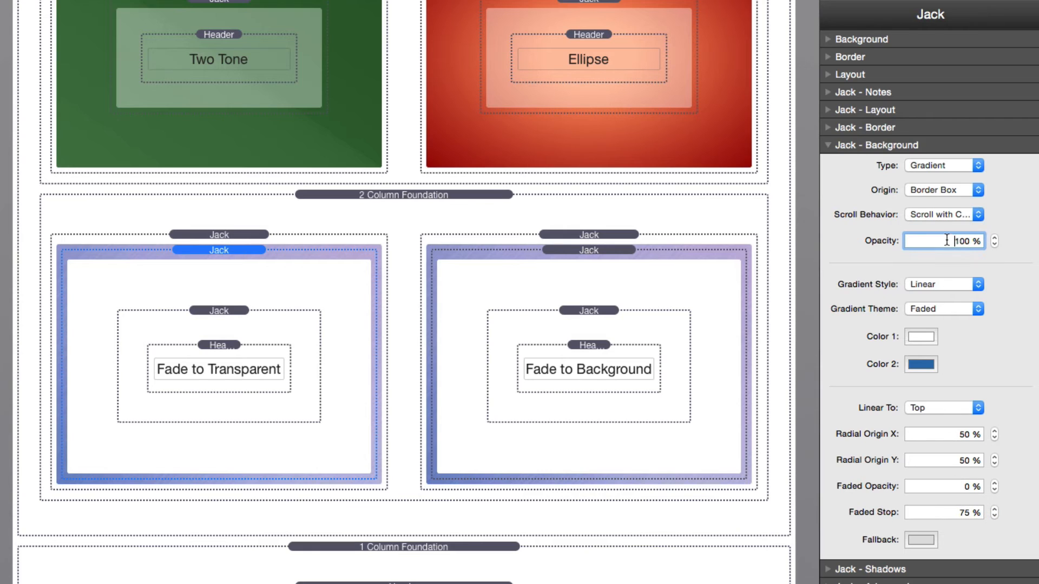
left_click(957, 486)
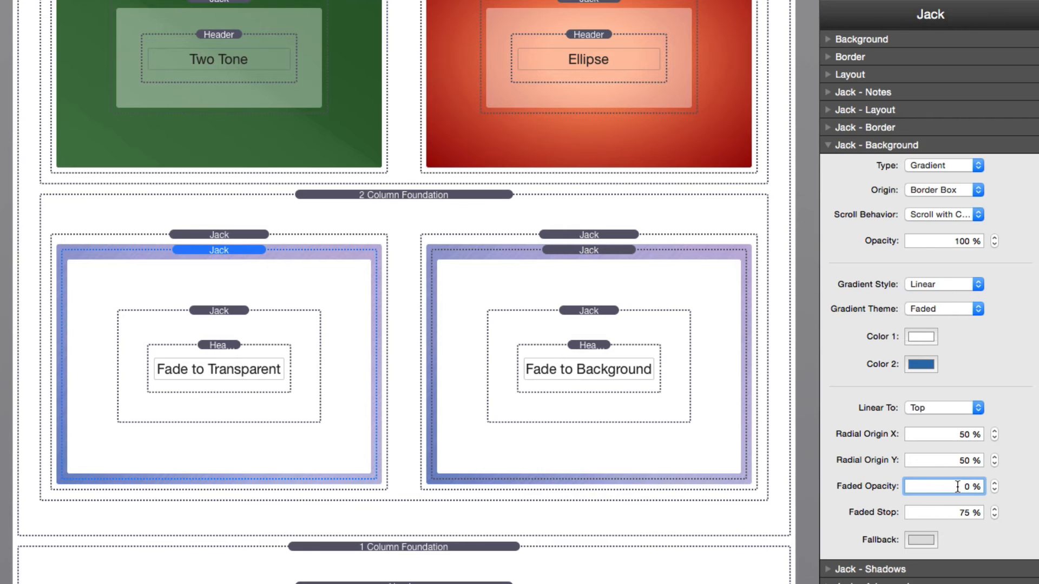
left_click(953, 242)
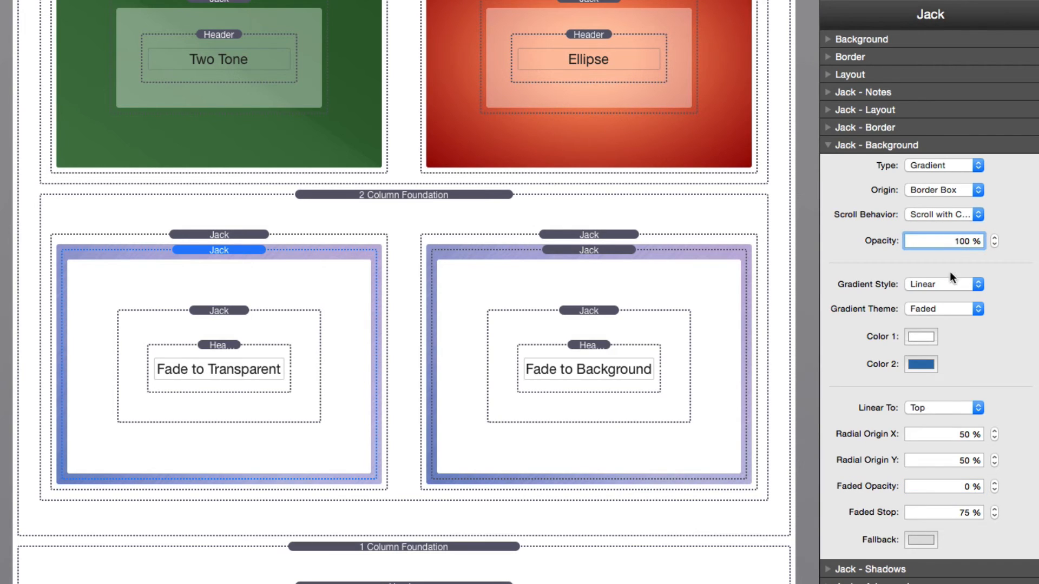
left_click(960, 487)
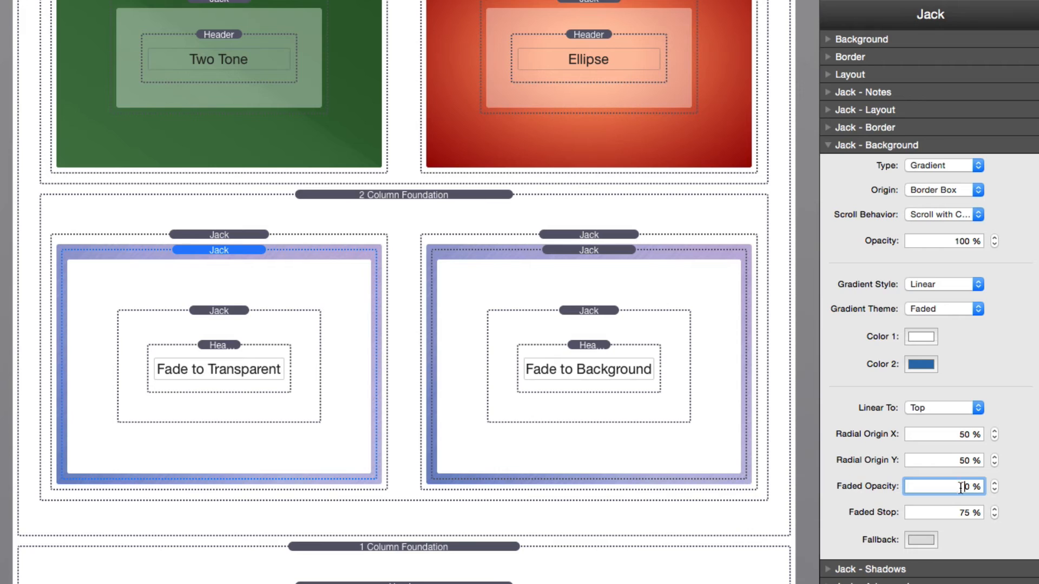
left_click(961, 513)
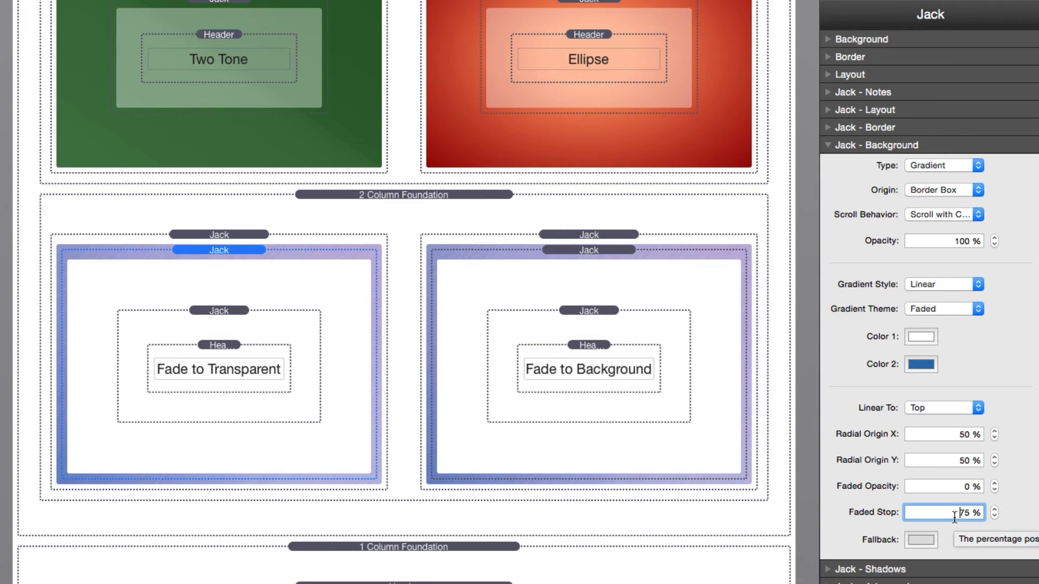
left_click(957, 489)
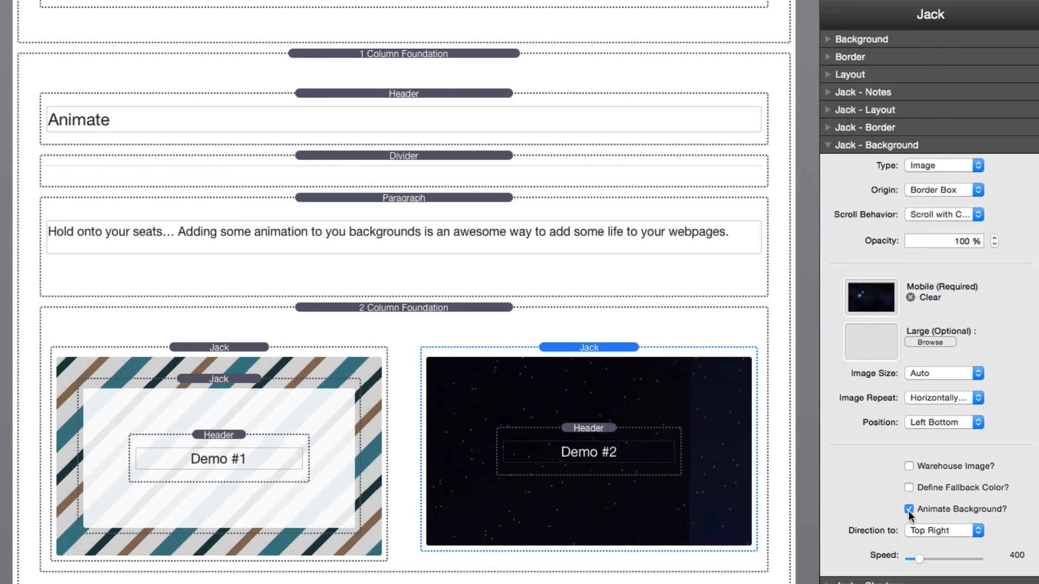
Try the Right direction for the Demo #2 stack's background animation, and restore Top Right
left_click(966, 529)
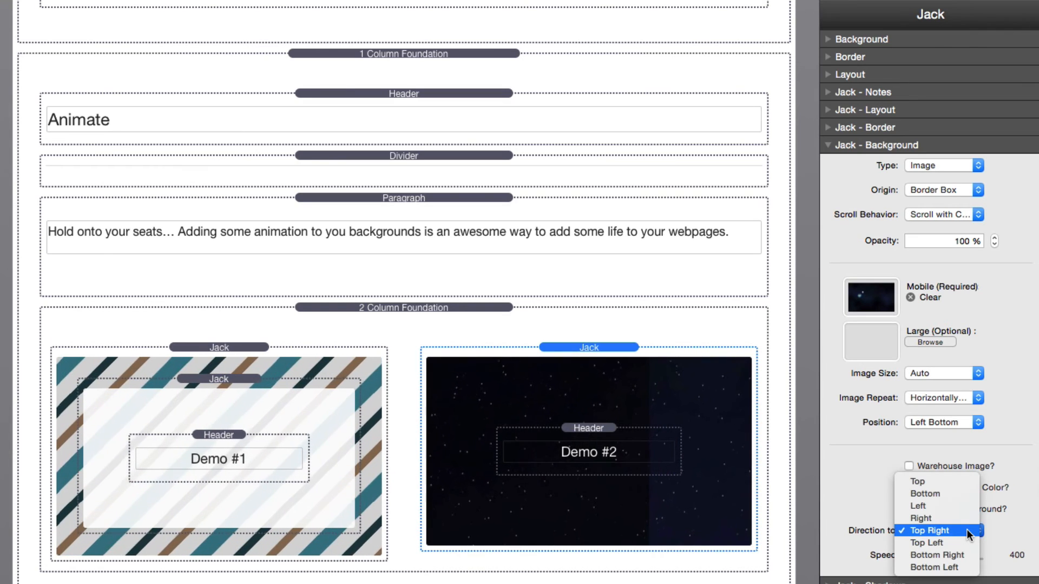
left_click(963, 514)
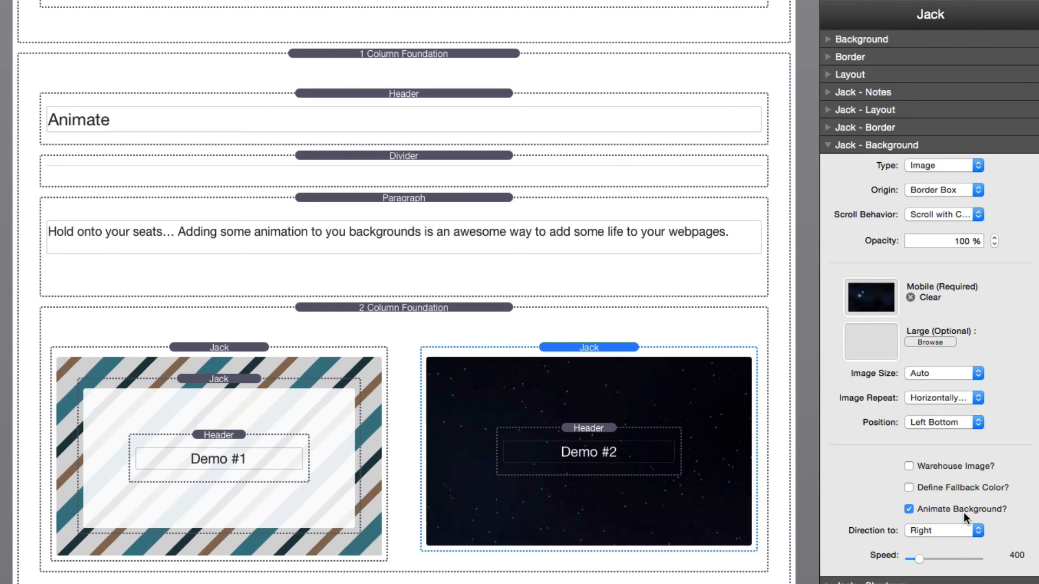
left_click(961, 530)
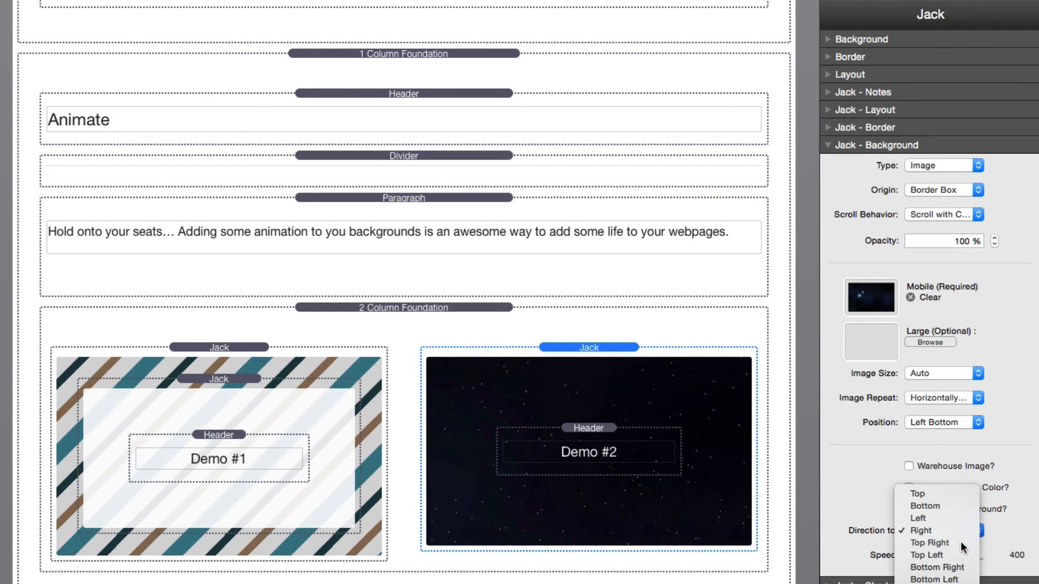
left_click(960, 541)
Raise the Demo #2 stack's background animation speed to 1235, and increase it further to near the maximum
left_click_drag(917, 556, 939, 557)
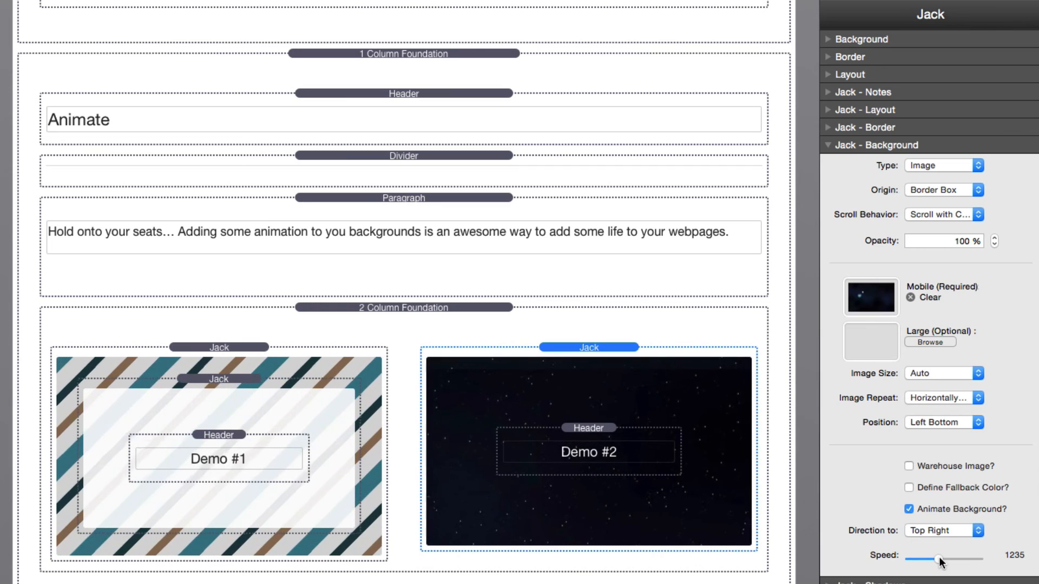
left_click_drag(939, 556, 976, 562)
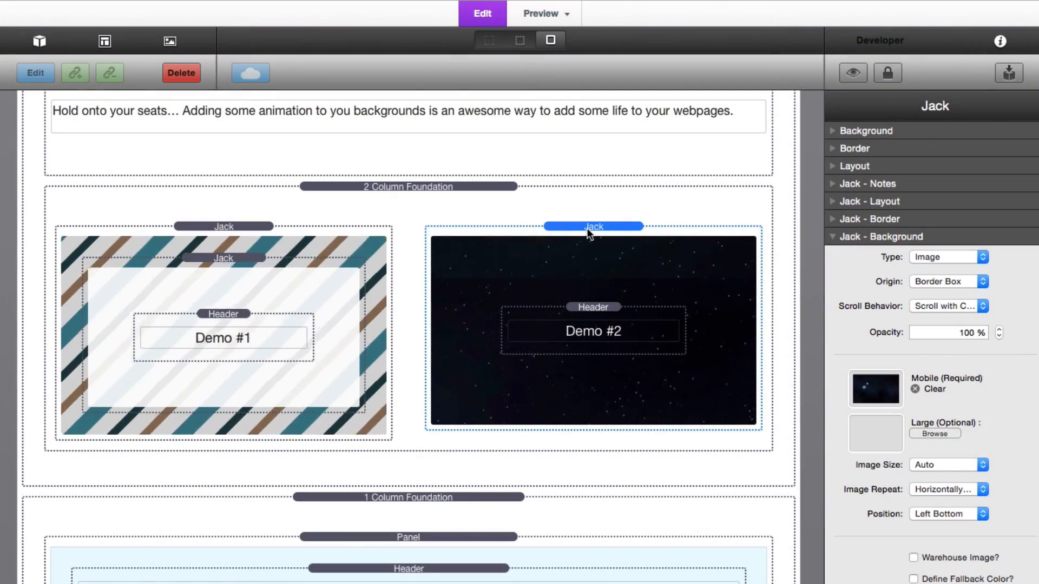
scroll(586, 228, "up", 3)
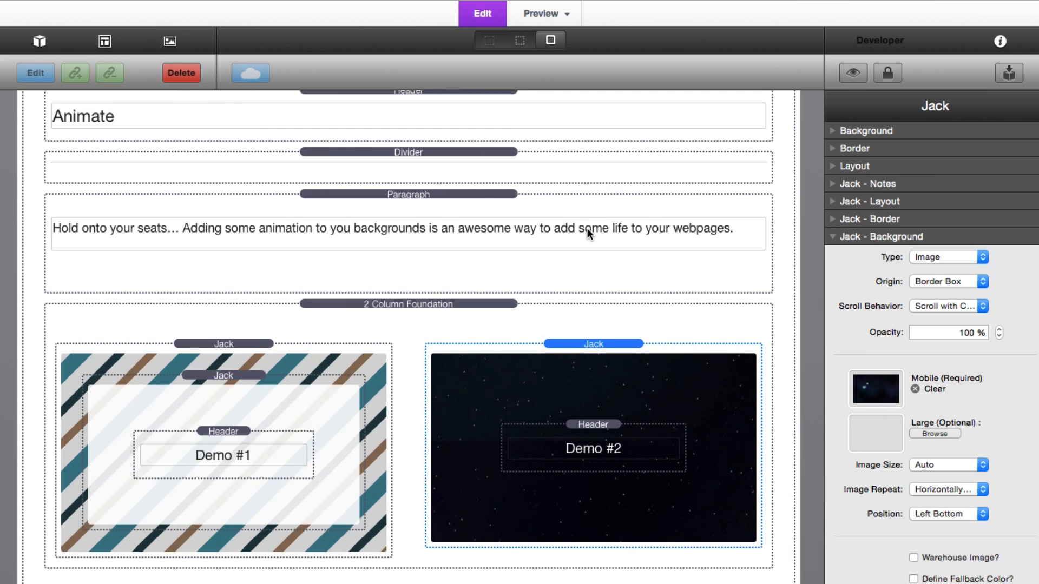